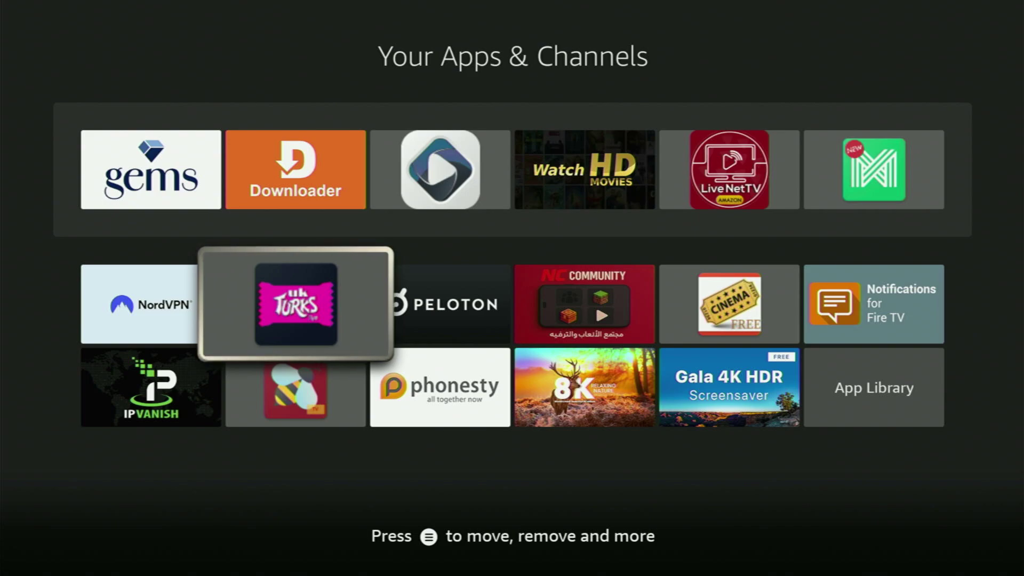
{"action": "key", "text": "Up"}
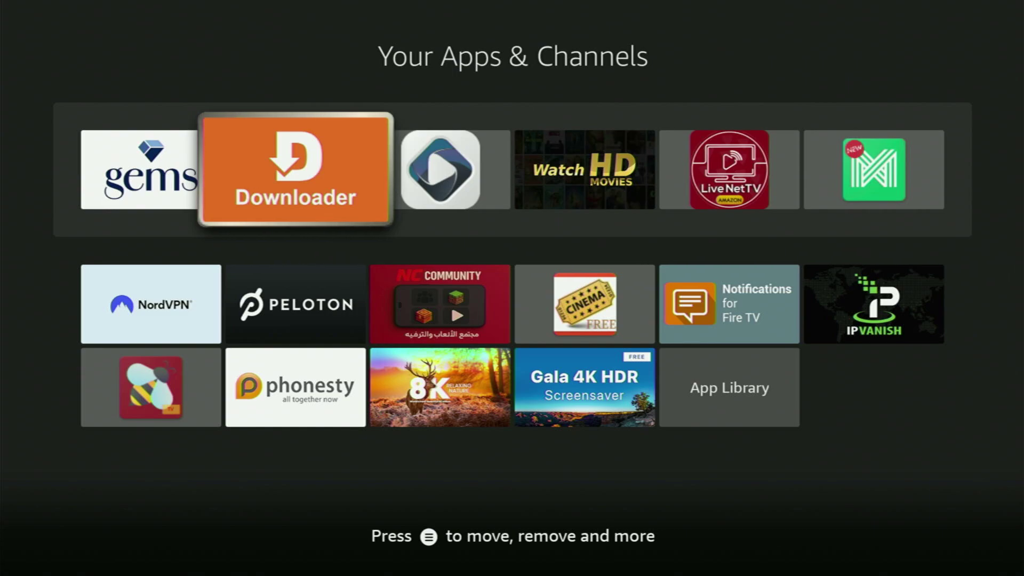
{"action": "key", "text": "Right"}
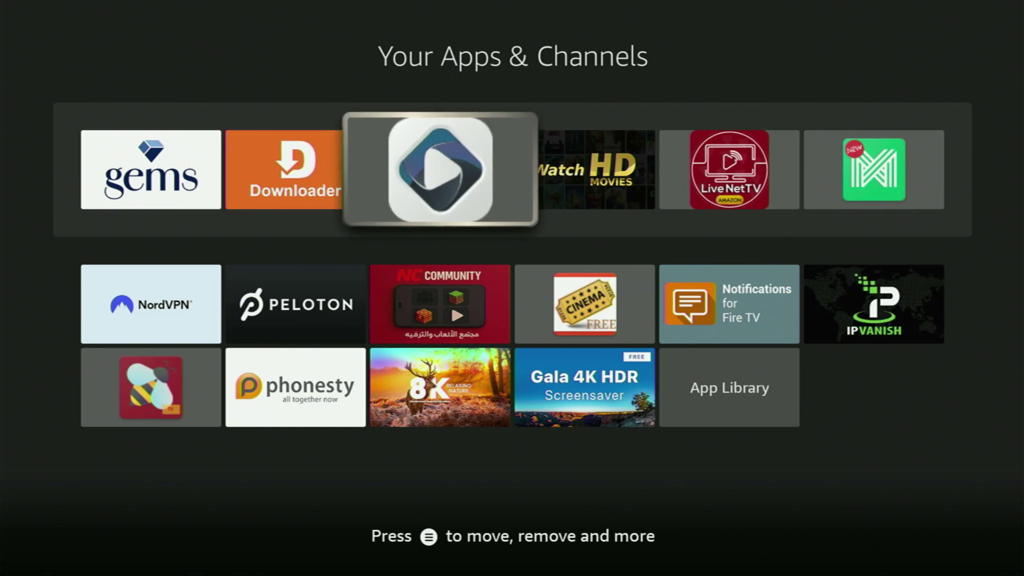
{"action": "key", "text": "Right"}
{"action": "key", "text": "Down"}
{"action": "key", "text": "Down"}
{"action": "key", "text": "Right"}
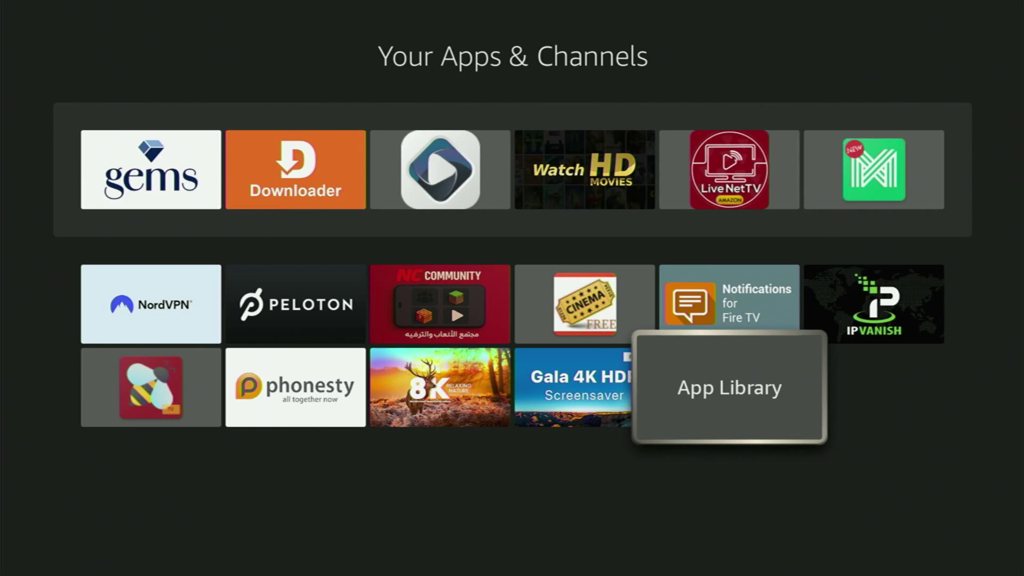
{"action": "key", "text": "Left"}
{"action": "key", "text": "Up"}
{"action": "key", "text": "Right"}
{"action": "key", "text": "Right"}
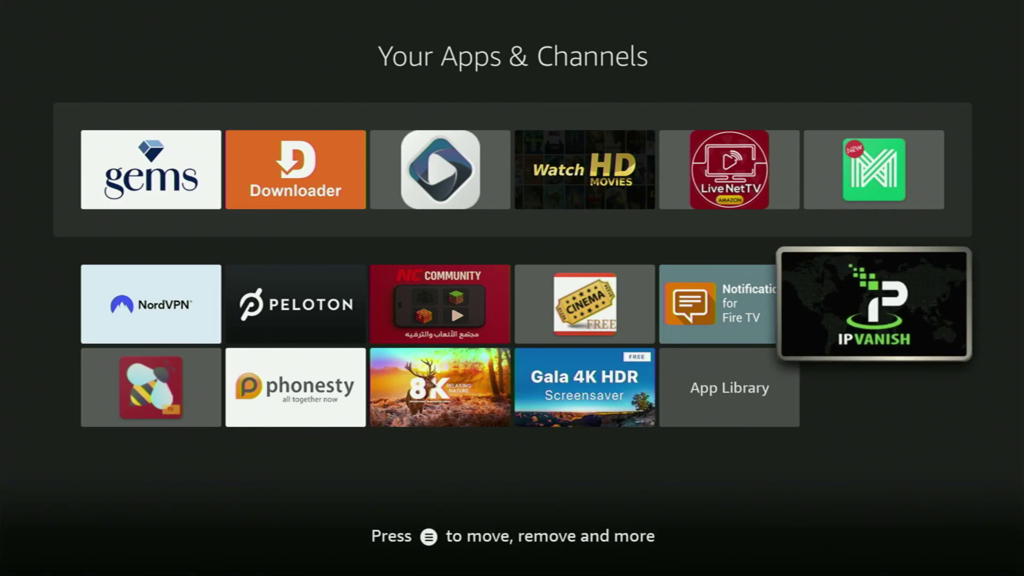
{"action": "key", "text": "Left"}
{"action": "key", "text": "Up"}
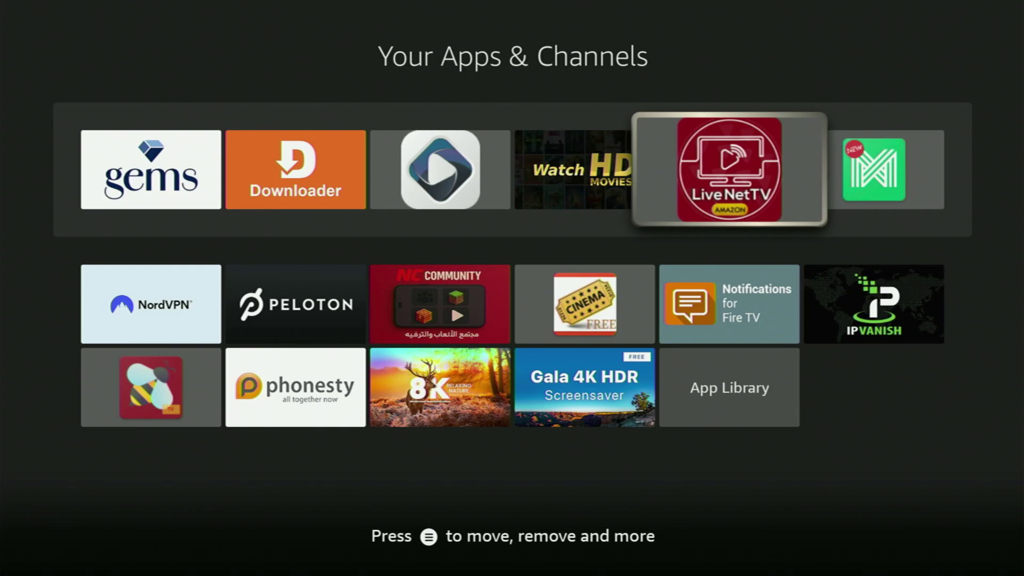
{"action": "key", "text": "Left"}
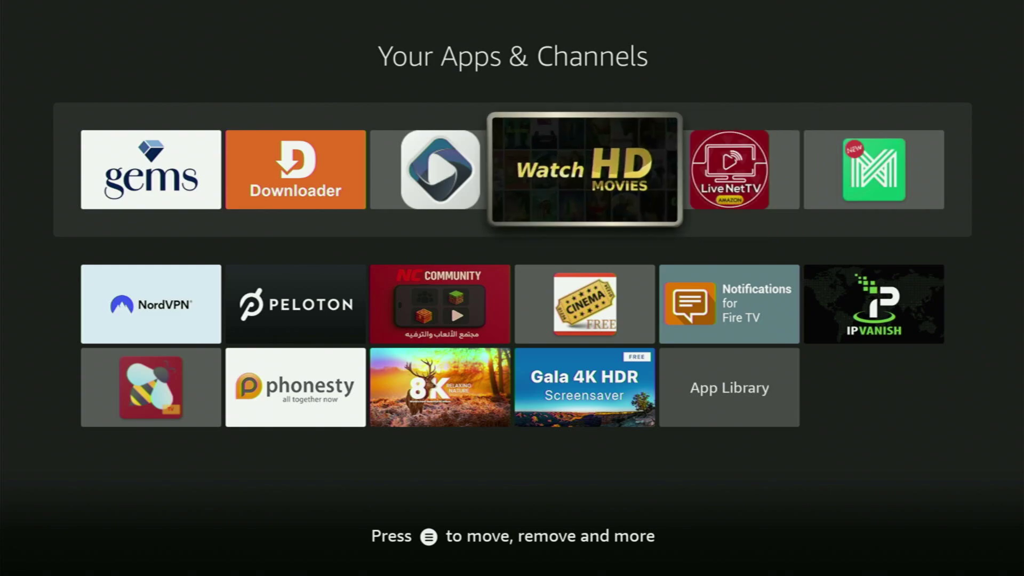
{"action": "key", "text": "Left"}
{"action": "key", "text": "Left"}
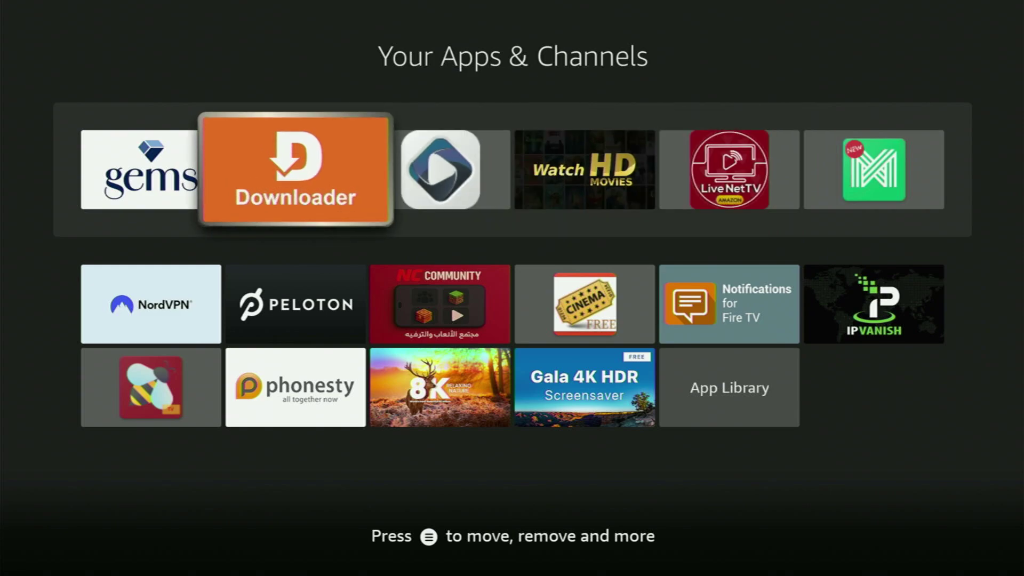
{"action": "key", "text": "Down"}
{"action": "key", "text": "Down"}
{"action": "key", "text": "Menu"}
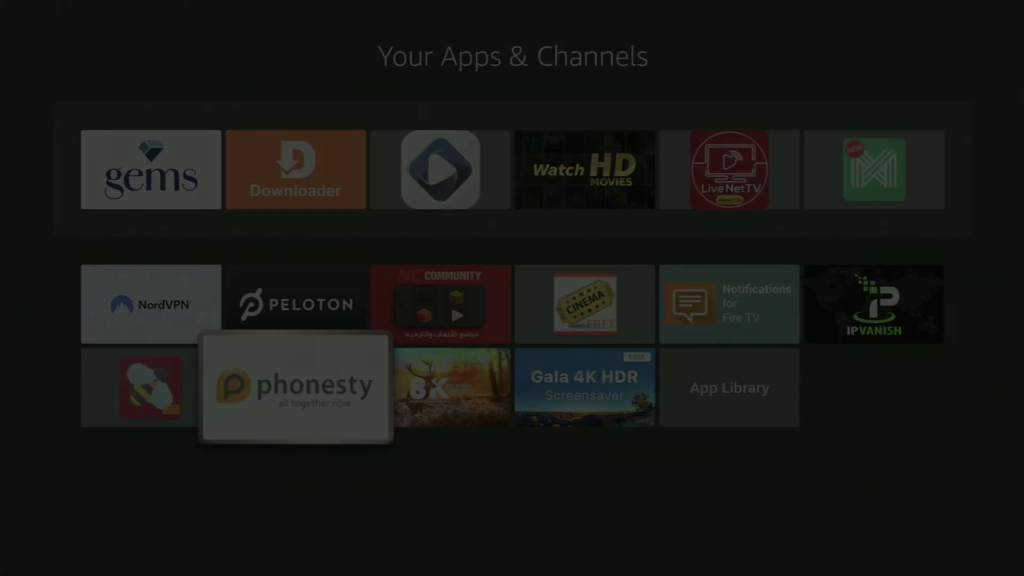
Go to the Fire TV search and search for Downloader using the suggested term
{"action": "key", "text": "Home"}
{"action": "key", "text": "Left"}
{"action": "key", "text": "Down"}
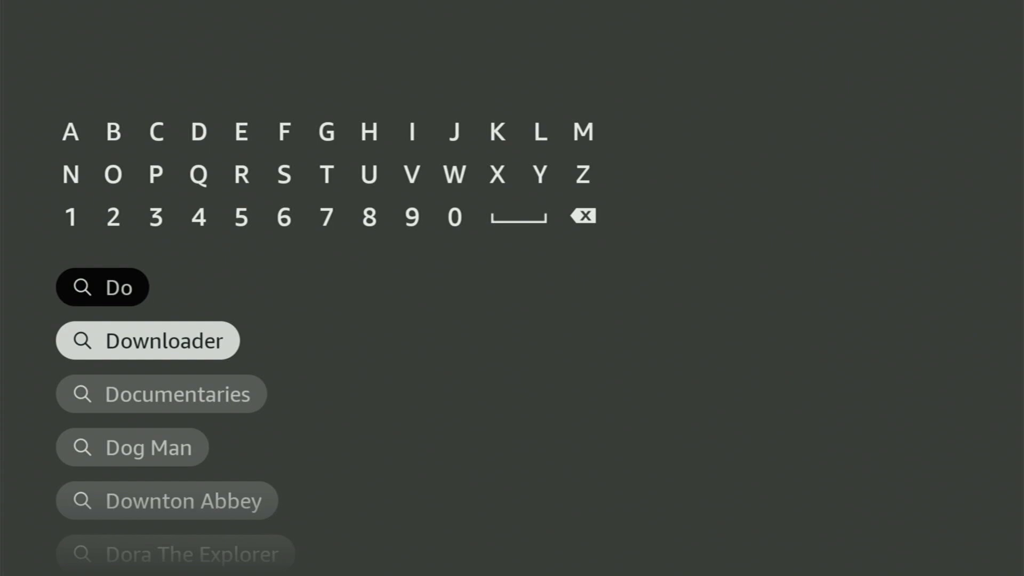
{"action": "key", "text": "Return"}
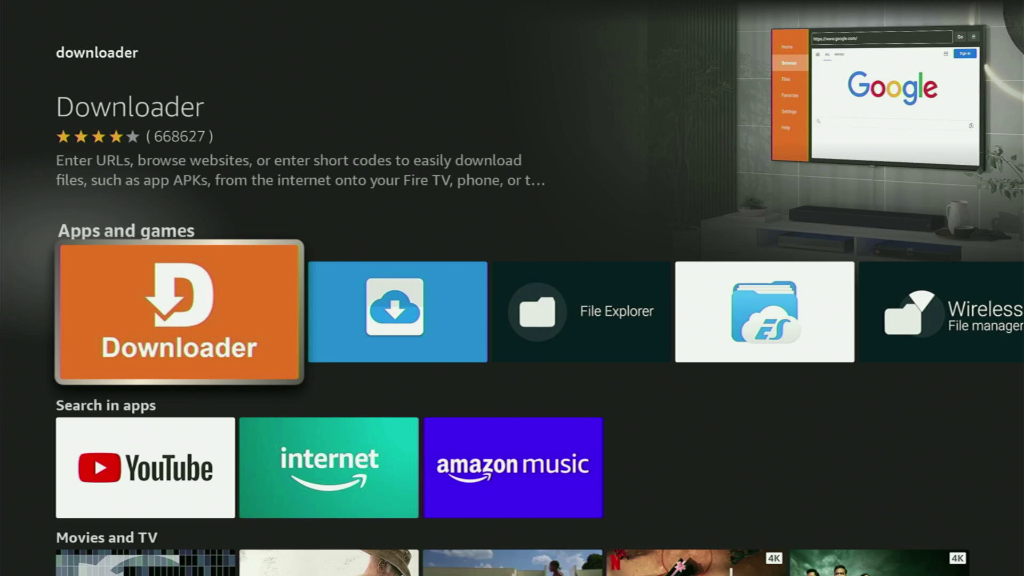
Look through the Downloader search results, from the apps and games to the live events, and return to the home screen
{"action": "key", "text": "Right"}
{"action": "key", "text": "Right"}
{"action": "key", "text": "Right"}
{"action": "key", "text": "Right"}
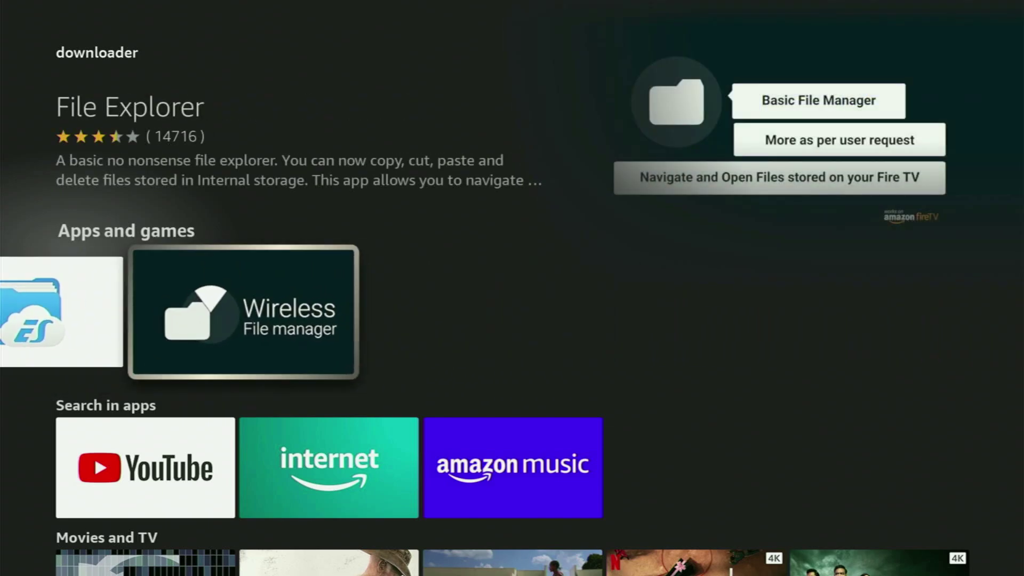
{"action": "key", "text": "Down"}
{"action": "key", "text": "Down"}
{"action": "key", "text": "Down"}
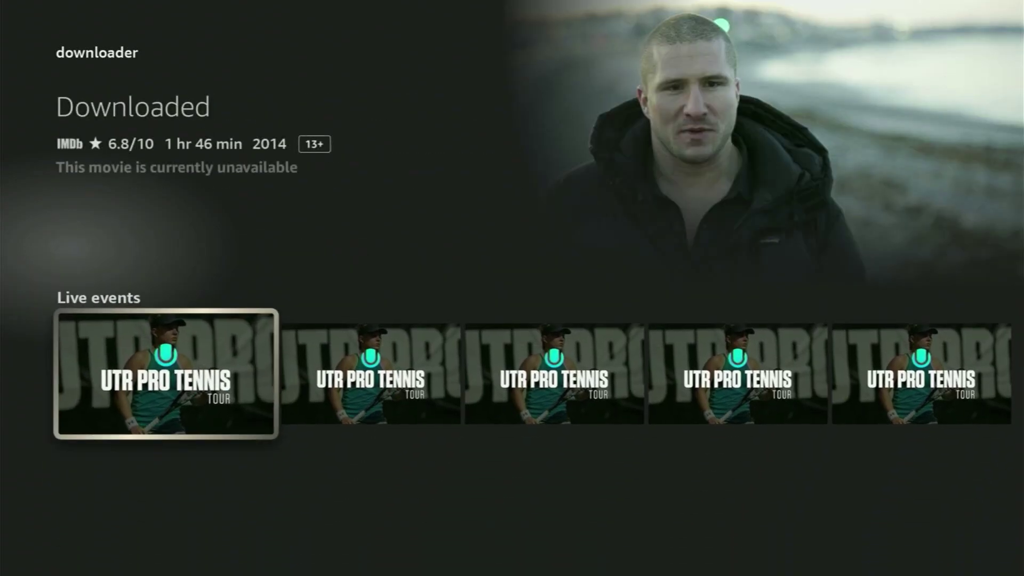
{"action": "key", "text": "Right"}
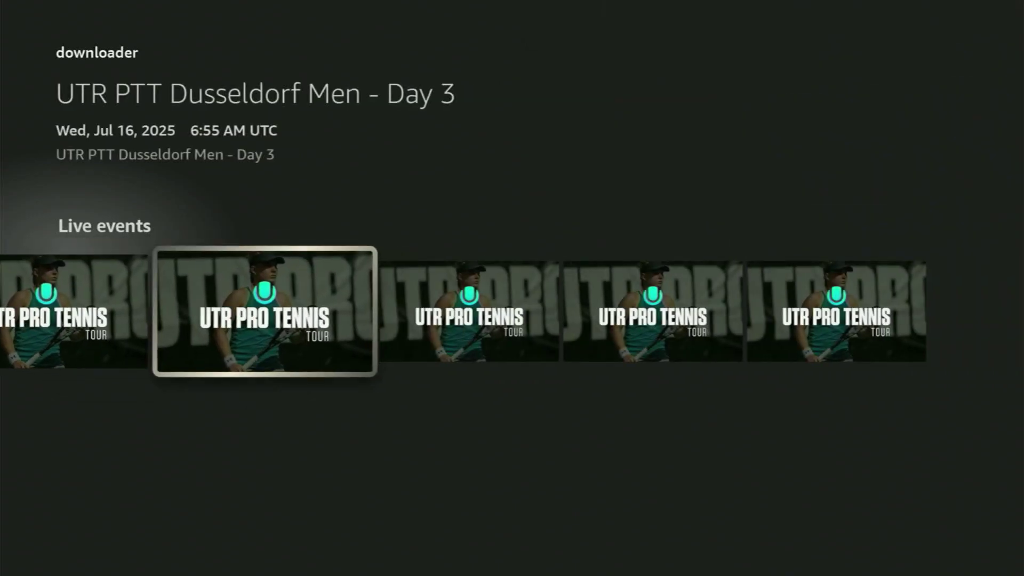
{"action": "key", "text": "Right"}
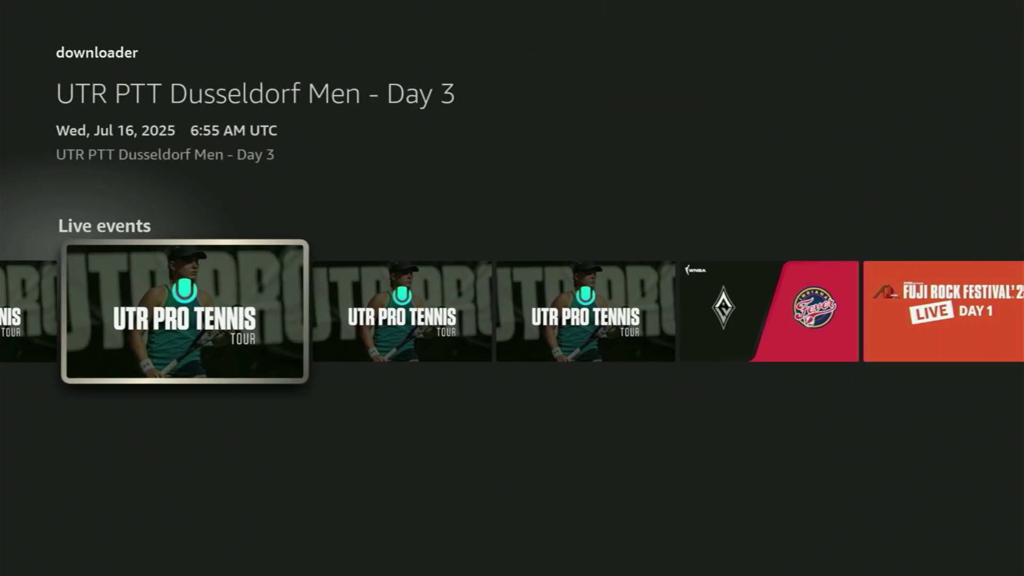
{"action": "key", "text": "Right"}
{"action": "key", "text": "Right"}
{"action": "key", "text": "Right"}
{"action": "key", "text": "Right"}
{"action": "key", "text": "Up"}
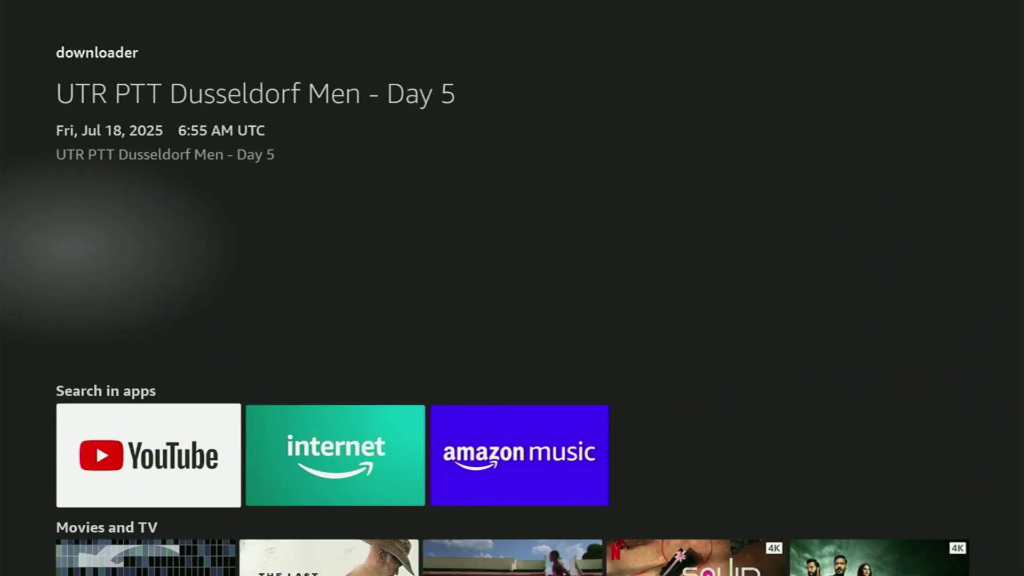
{"action": "key", "text": "Up"}
{"action": "key", "text": "Escape"}
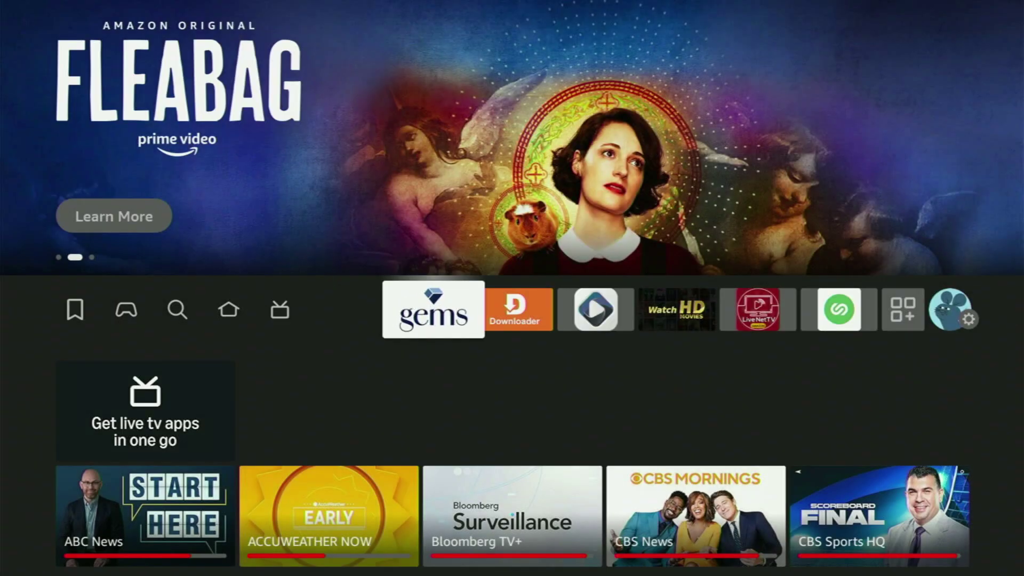
Open the My Fire TV page in the device settings
{"action": "key", "text": "Right"}
{"action": "key", "text": "Right"}
{"action": "key", "text": "Right"}
{"action": "key", "text": "Right"}
{"action": "key", "text": "Right"}
{"action": "key", "text": "Right"}
{"action": "key", "text": "Right"}
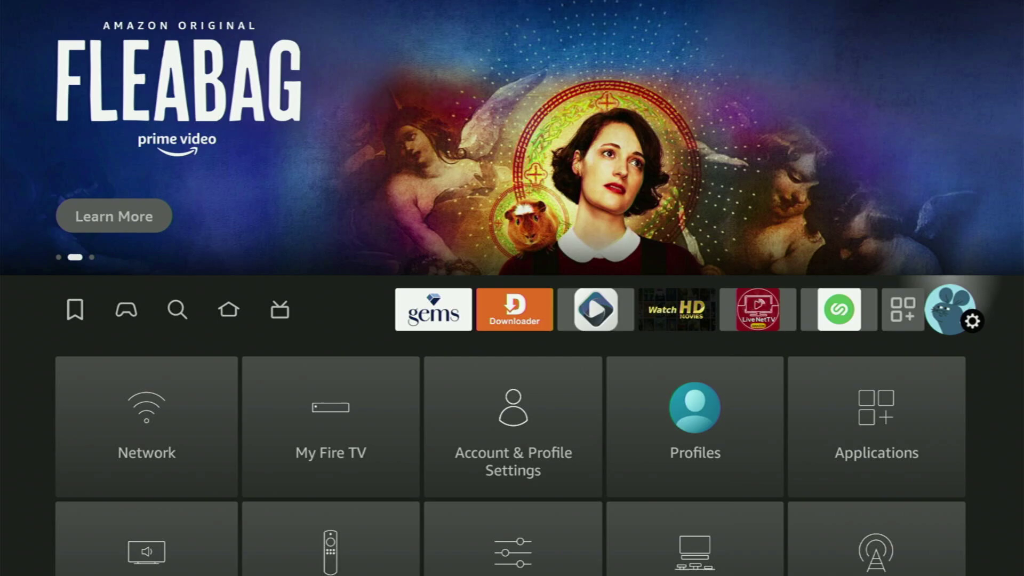
{"action": "key", "text": "Down"}
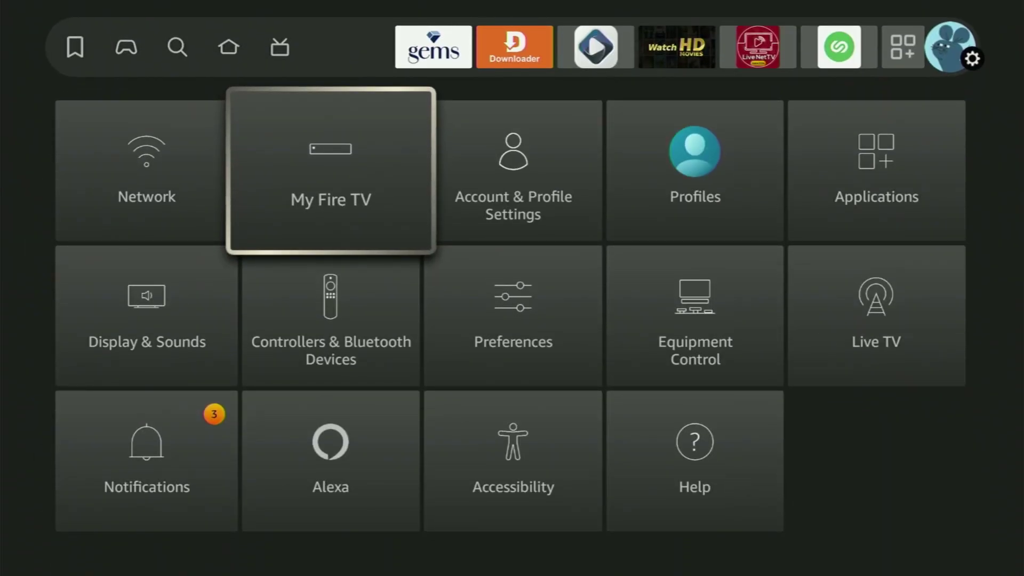
{"action": "key", "text": "Return"}
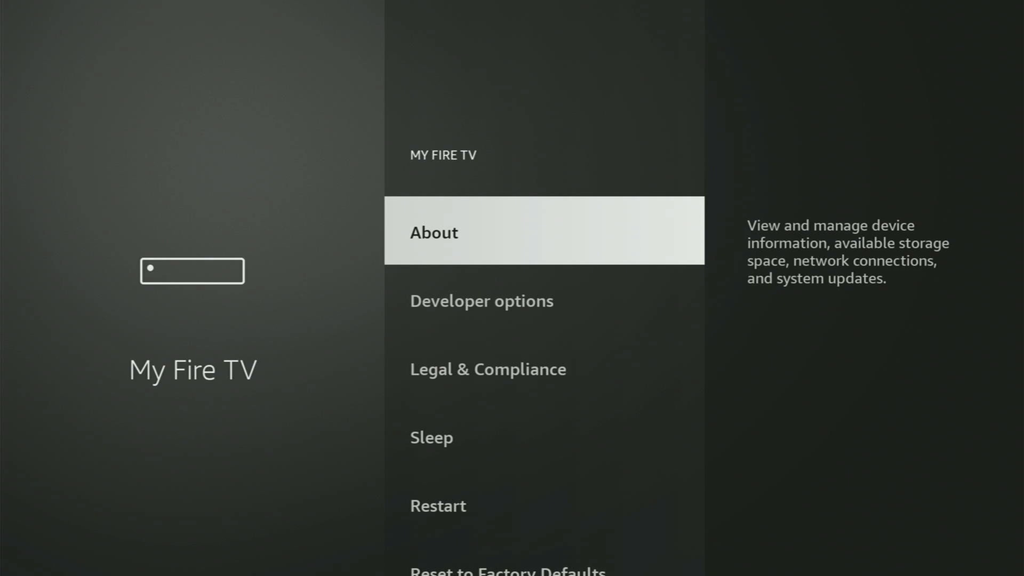
Review the My Fire TV entries from About to Reset to Factory Defaults, checking for Developer options
{"action": "key", "text": "Down"}
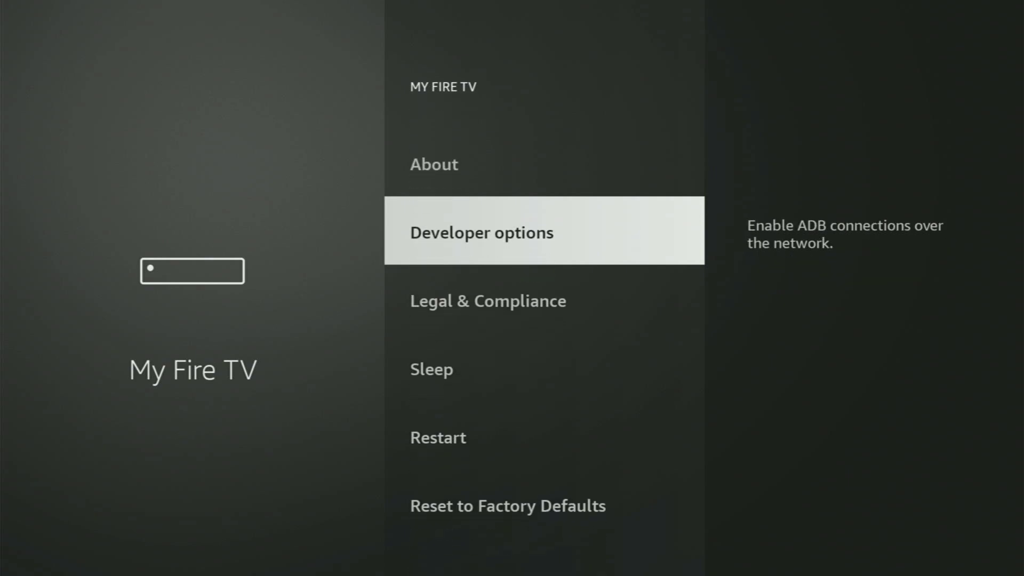
{"action": "key", "text": "Down"}
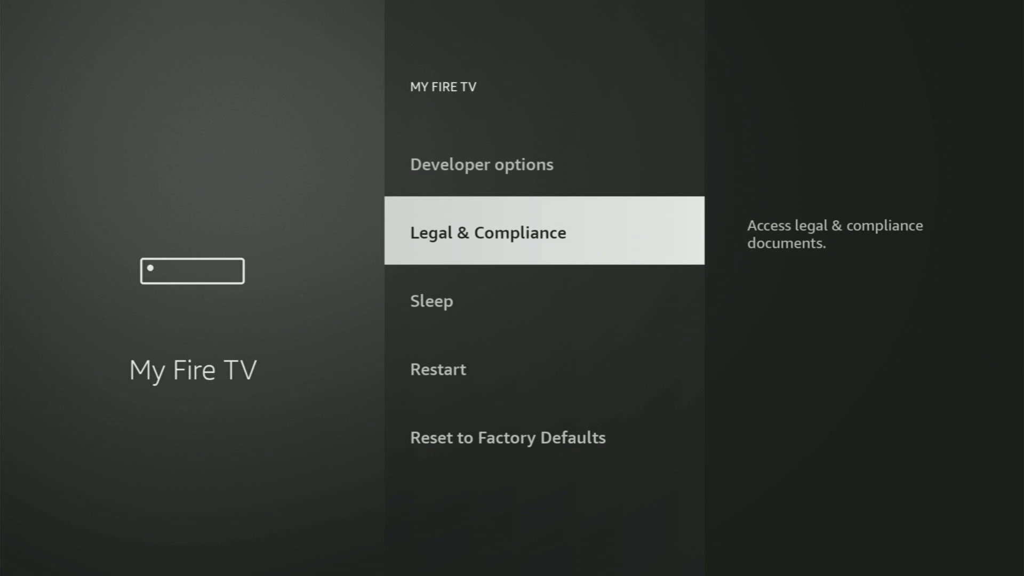
{"action": "key", "text": "Down"}
{"action": "key", "text": "Down"}
{"action": "key", "text": "Down"}
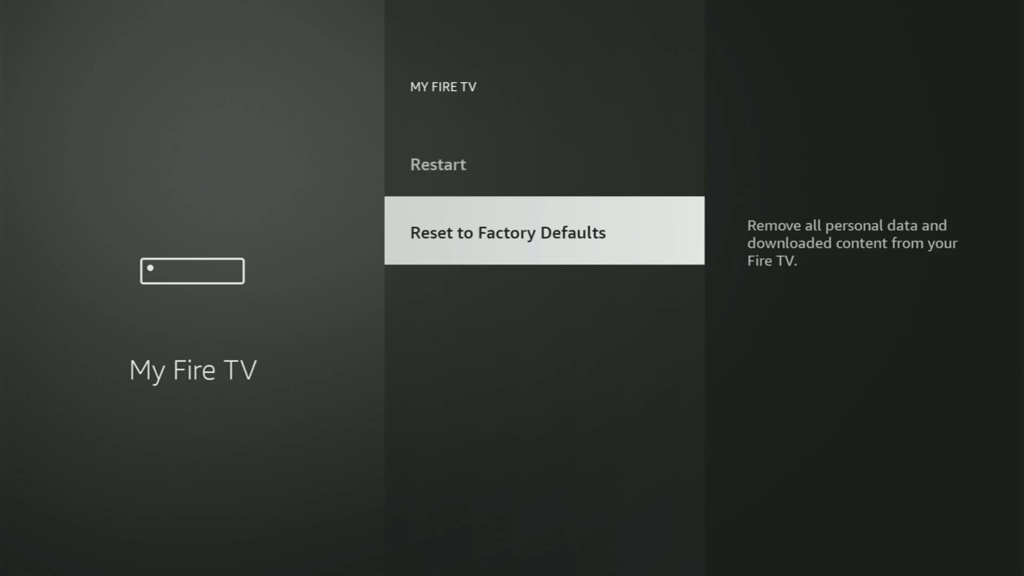
{"action": "key", "text": "Up"}
{"action": "key", "text": "Up"}
{"action": "key", "text": "Up"}
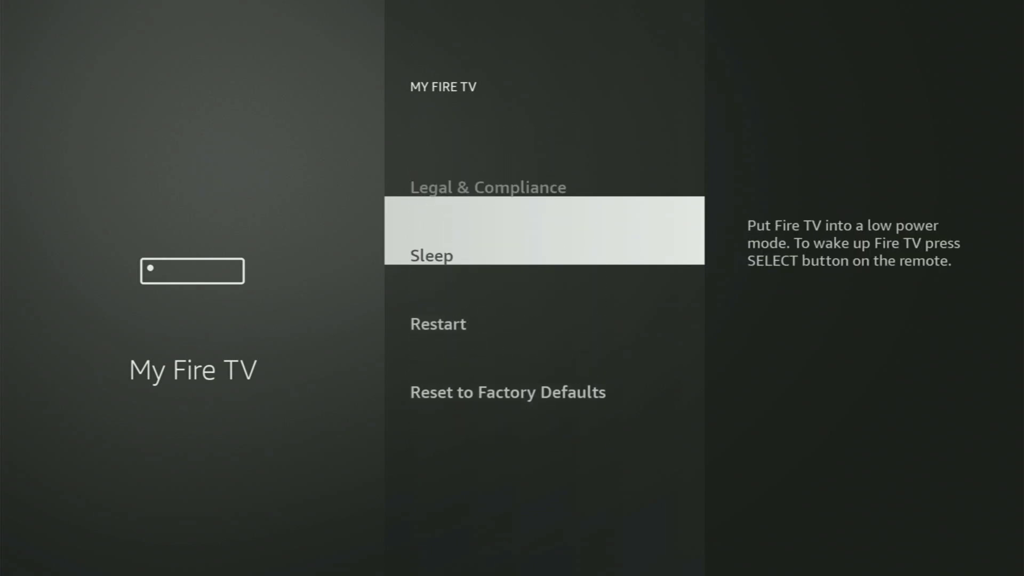
{"action": "key", "text": "Up"}
{"action": "key", "text": "Up"}
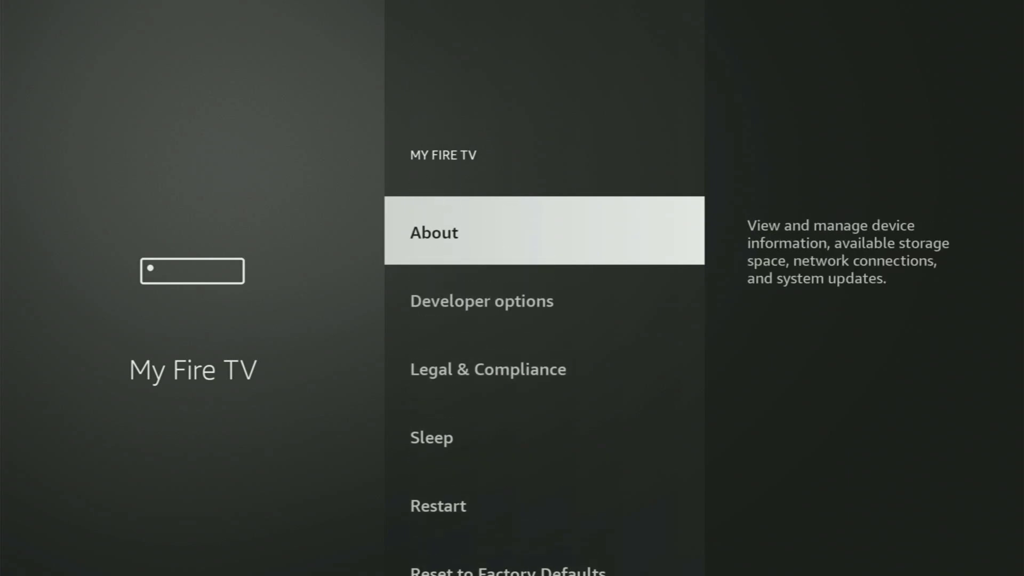
{"action": "key", "text": "Down"}
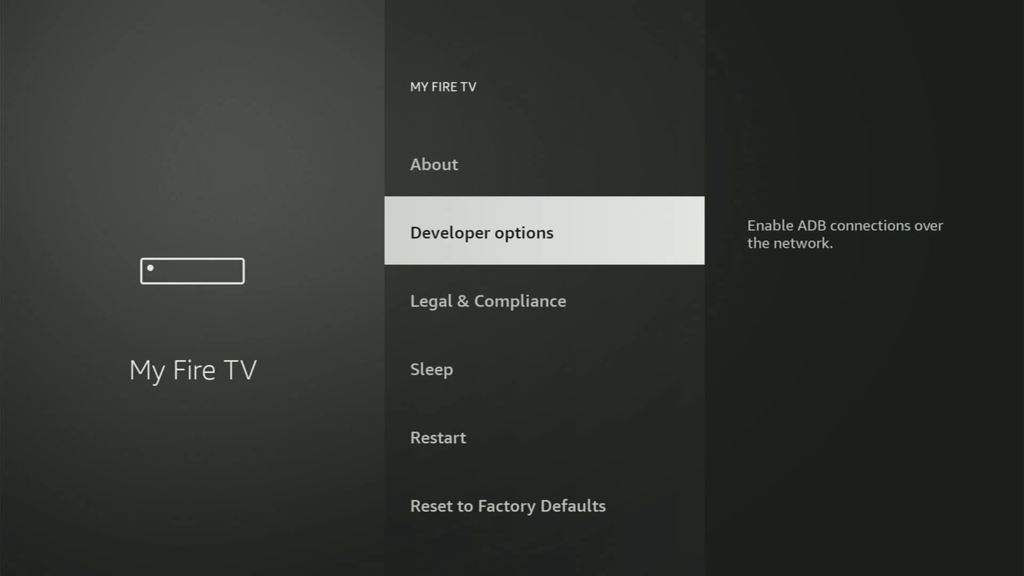
{"action": "key", "text": "Down"}
{"action": "key", "text": "Down"}
{"action": "key", "text": "Down"}
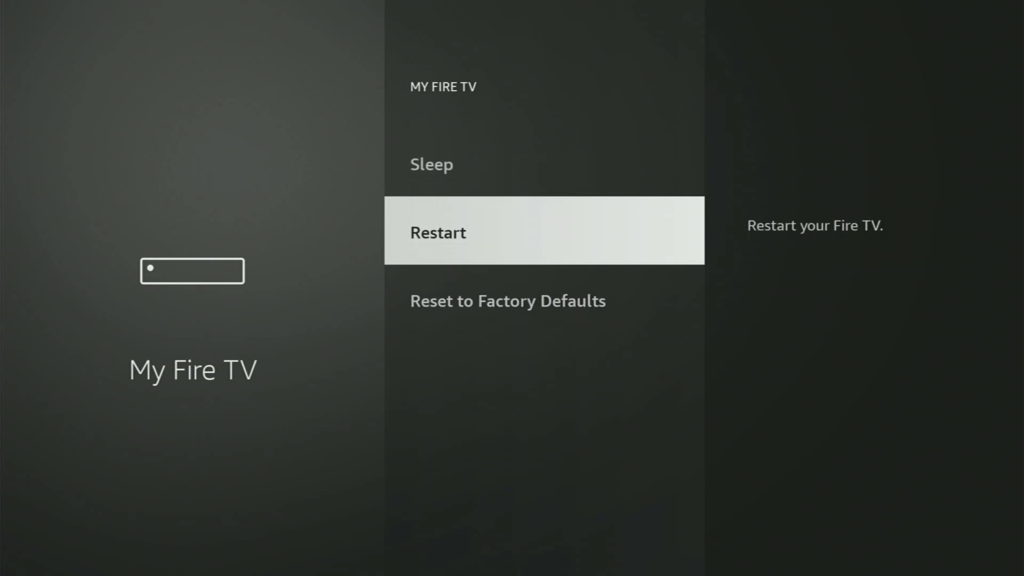
{"action": "key", "text": "Down"}
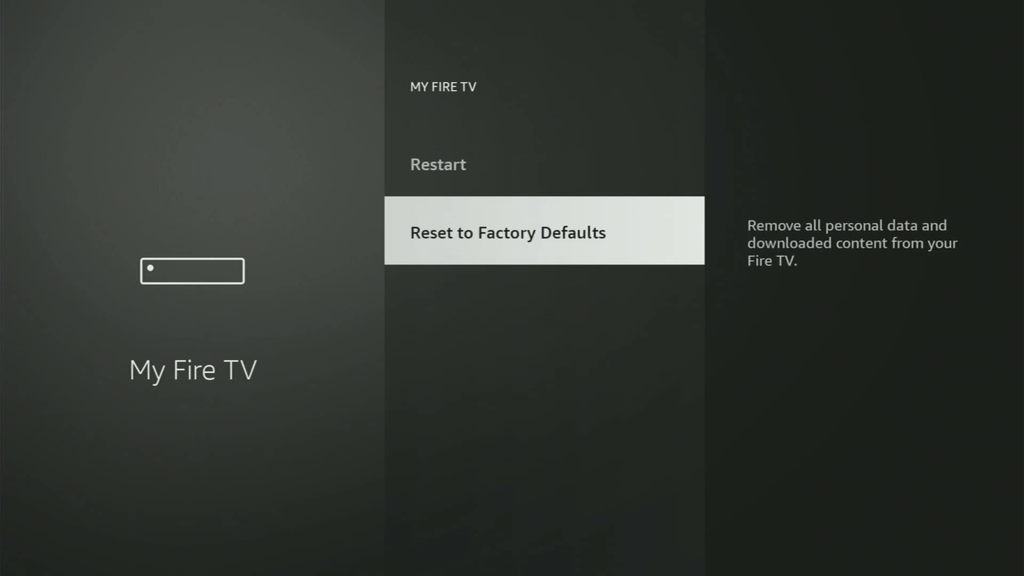
Select the Fire TV entry under About repeatedly to unlock the developer options, and return to My Fire TV
{"action": "key", "text": "Up"}
{"action": "key", "text": "Up"}
{"action": "key", "text": "Up"}
{"action": "key", "text": "Up"}
{"action": "key", "text": "Up"}
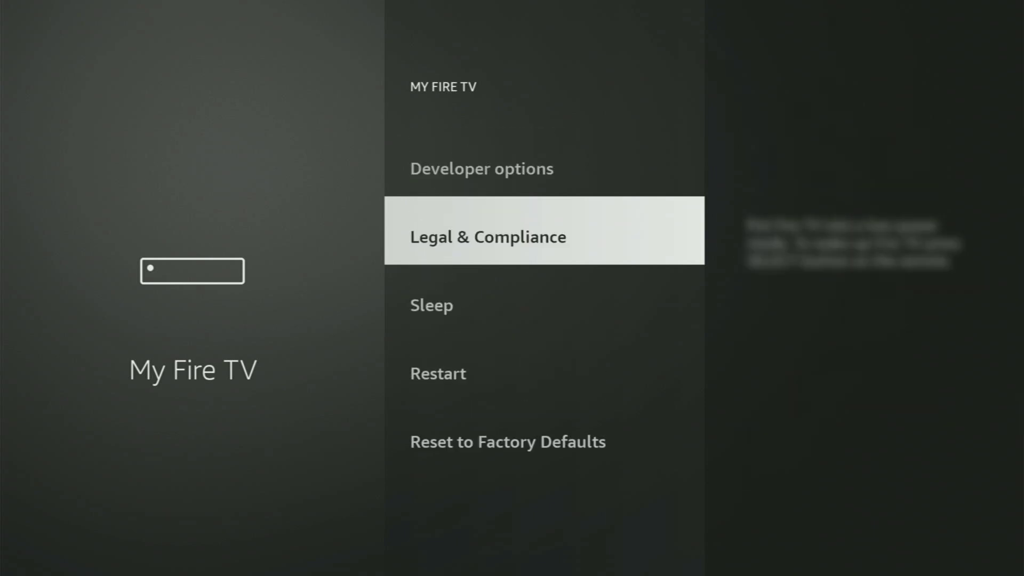
{"action": "key", "text": "Return"}
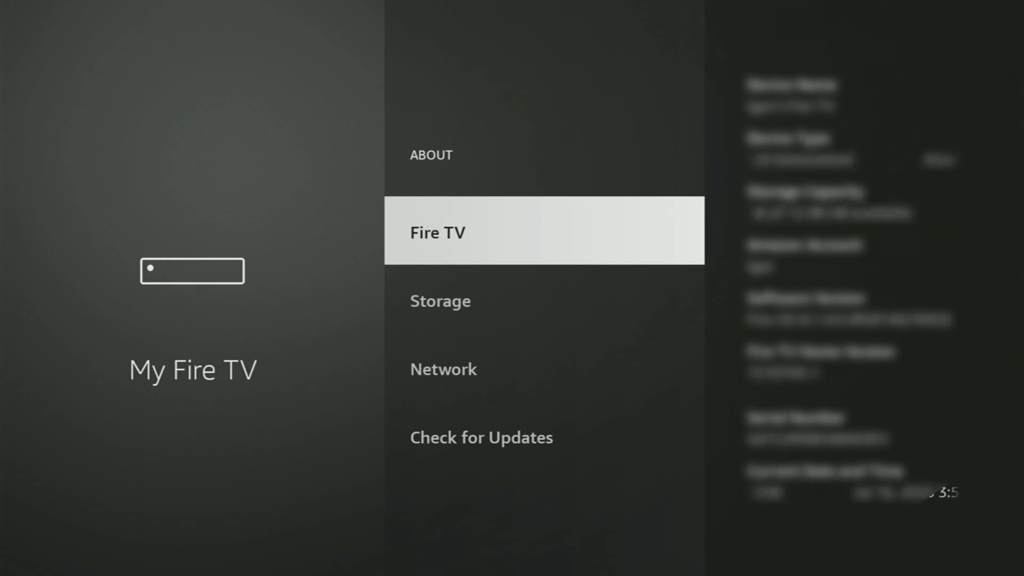
{"action": "key", "text": "Return"}
{"action": "key", "text": "Return"}
{"action": "key", "text": "Return"}
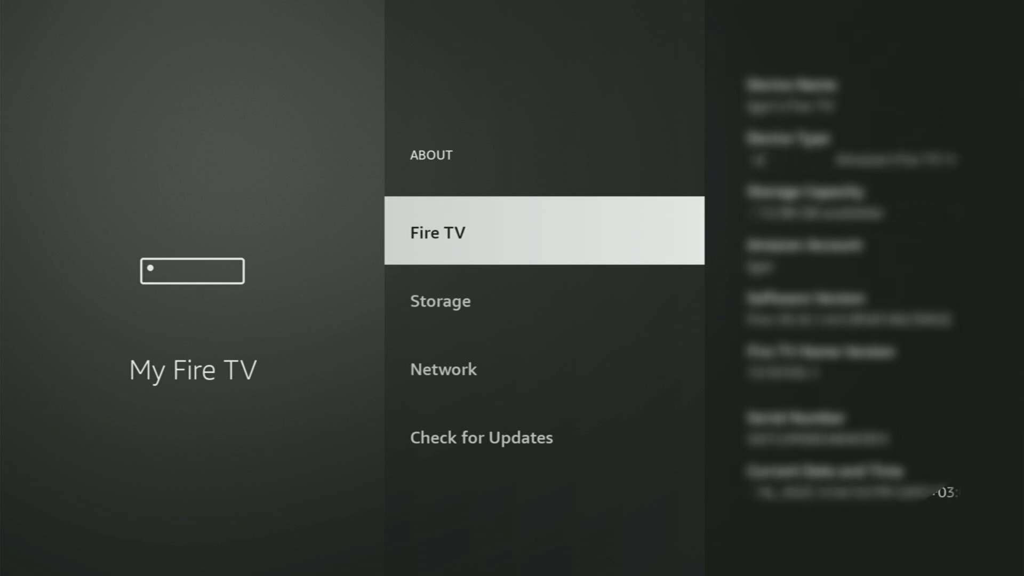
{"action": "key", "text": "Down"}
{"action": "key", "text": "Escape"}
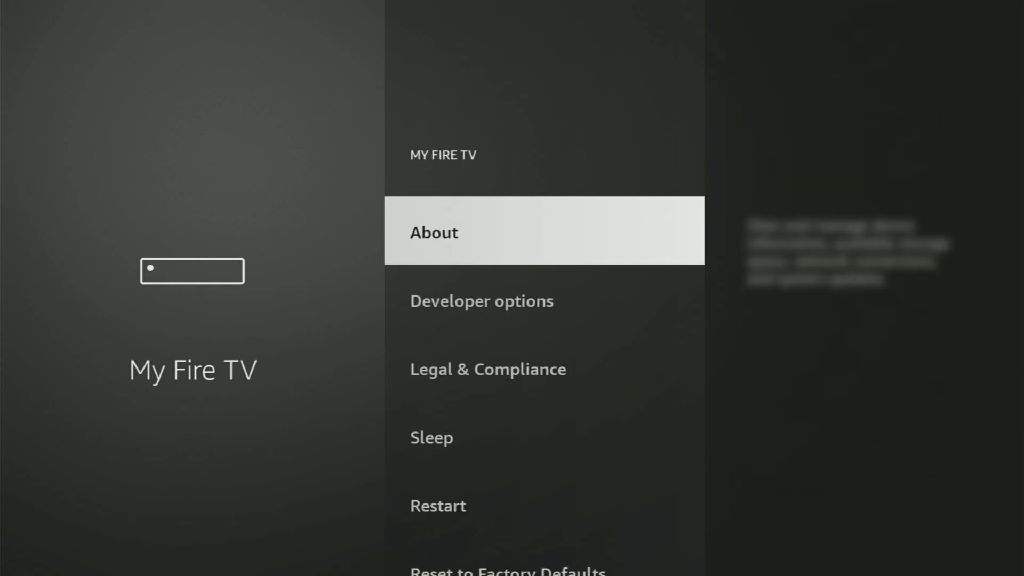
Open Developer options and toggle ADB debugging, leaving it switched on
{"action": "key", "text": "Down"}
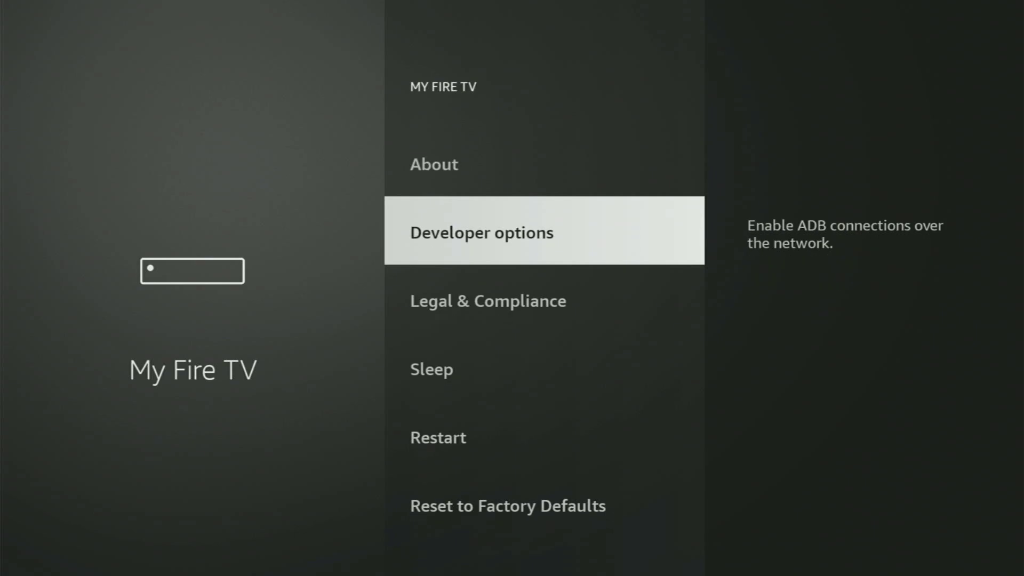
{"action": "key", "text": "Return"}
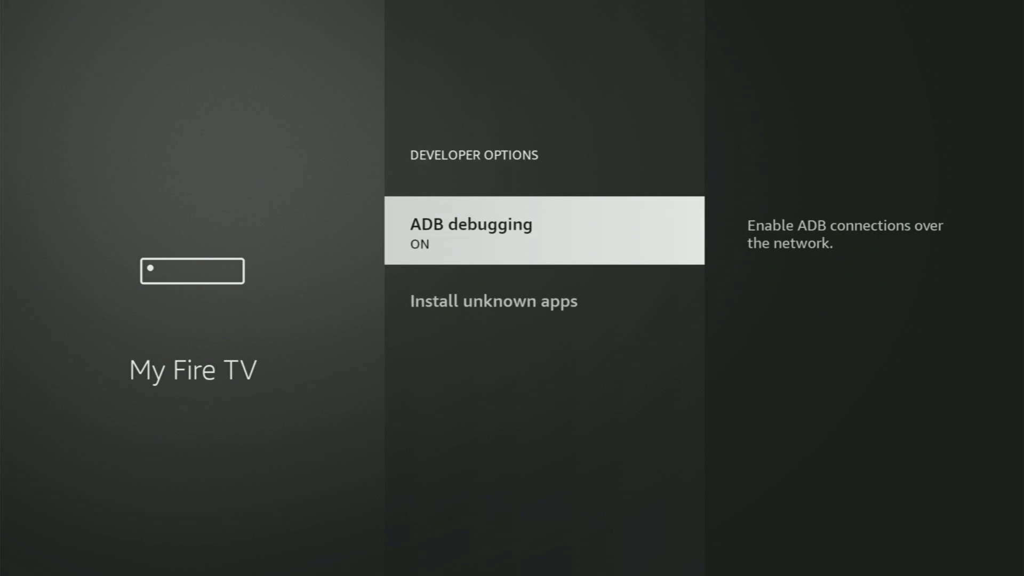
{"action": "key", "text": "Return"}
{"action": "key", "text": "Return"}
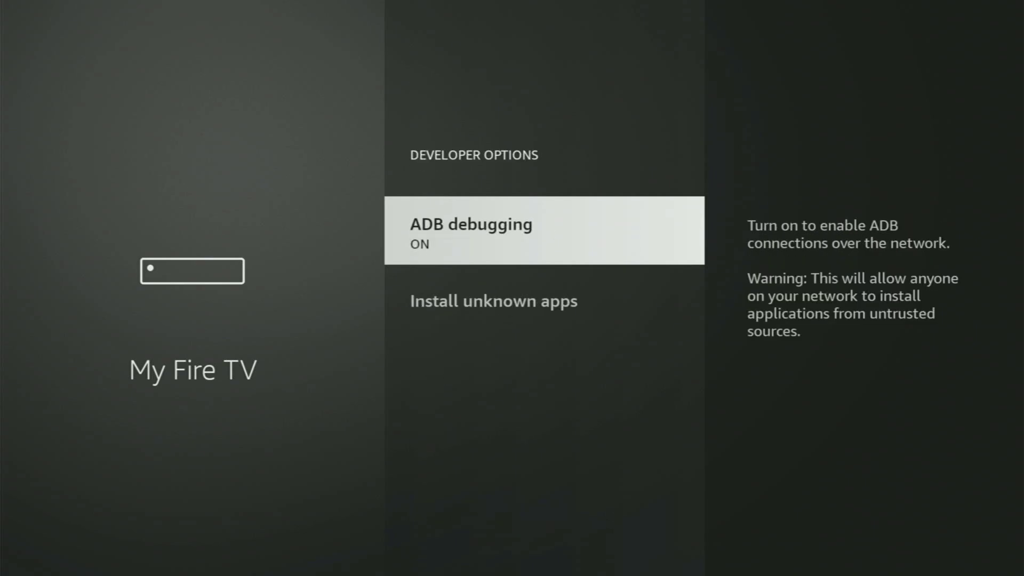
Open Install unknown apps and toggle the permission for Downloader, leaving it switched on
{"action": "key", "text": "Down"}
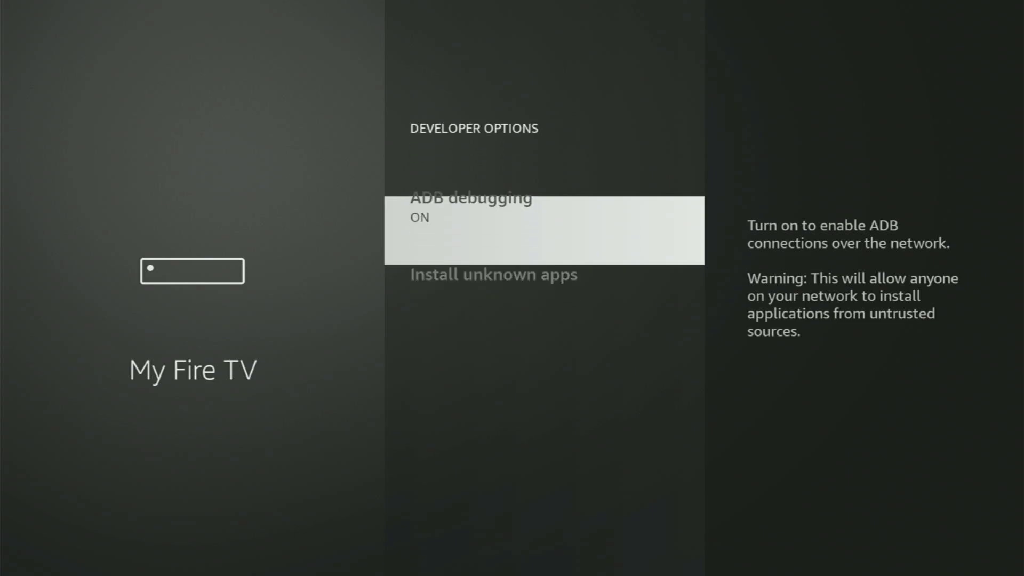
{"action": "key", "text": "Return"}
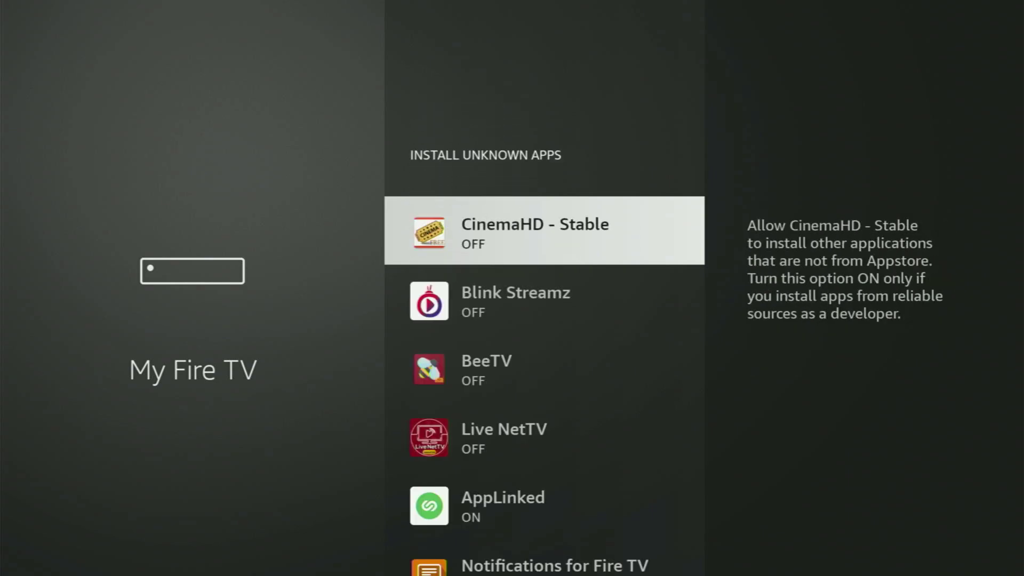
{"action": "key", "text": "Down"}
{"action": "key", "text": "Down"}
{"action": "key", "text": "Down"}
{"action": "key", "text": "Down"}
{"action": "key", "text": "Down"}
{"action": "key", "text": "Down"}
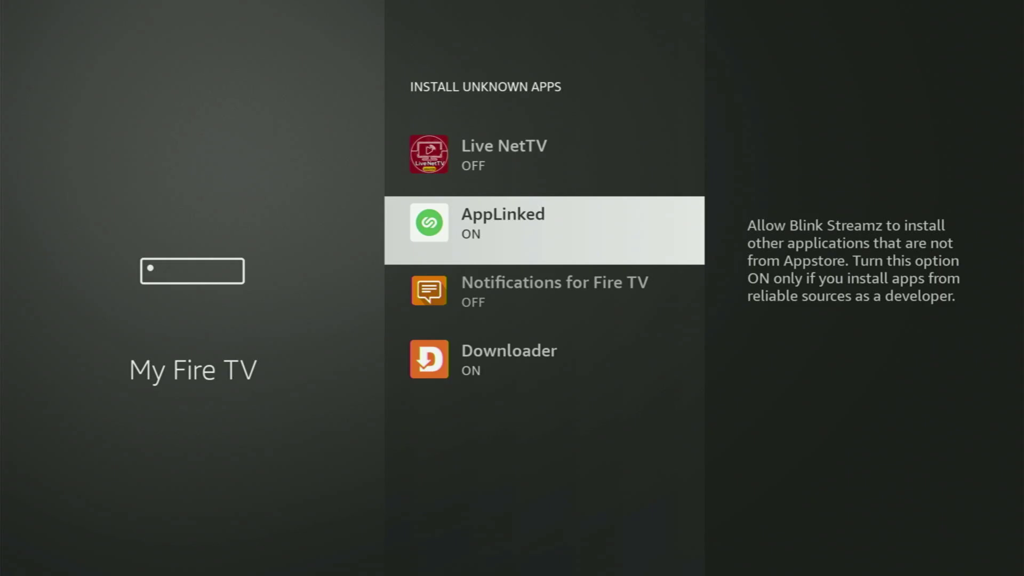
{"action": "key", "text": "Return"}
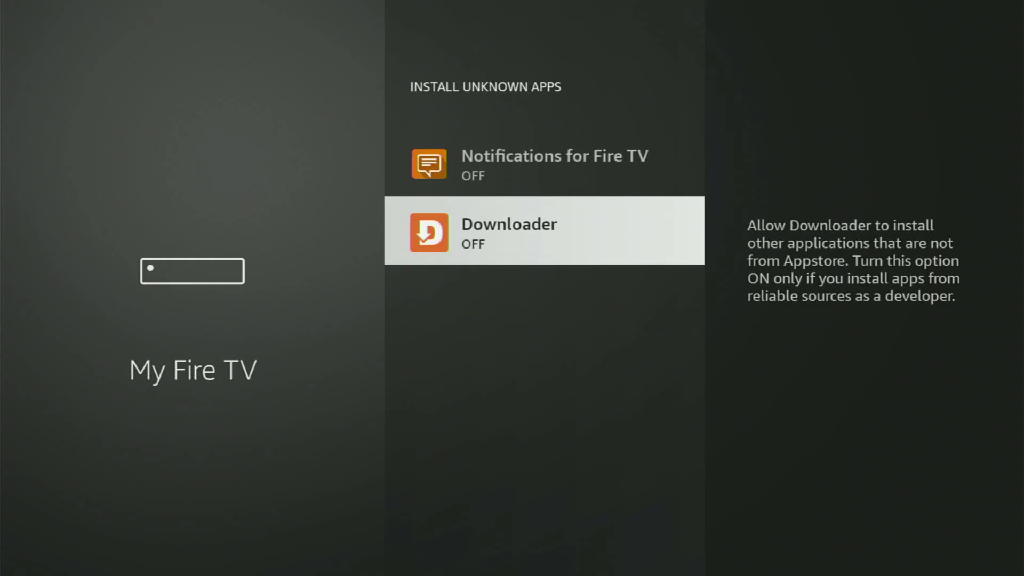
Review the install permission of each app in the Install Unknown Apps list, from CinemaHD - Stable to Downloader
{"action": "key", "text": "Up"}
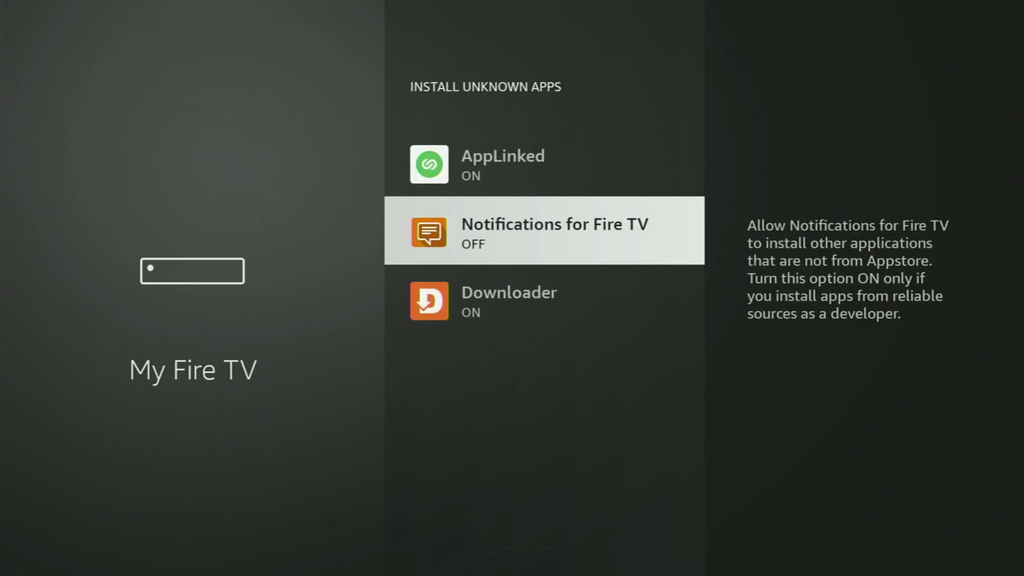
{"action": "key", "text": "Up"}
{"action": "key", "text": "Up"}
{"action": "key", "text": "Up"}
{"action": "key", "text": "Up"}
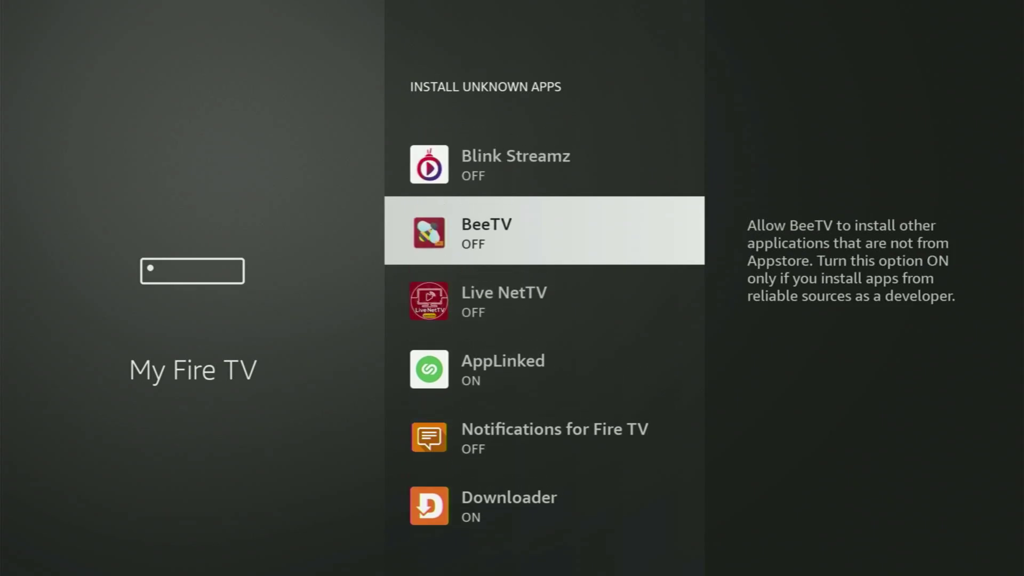
{"action": "key", "text": "Up"}
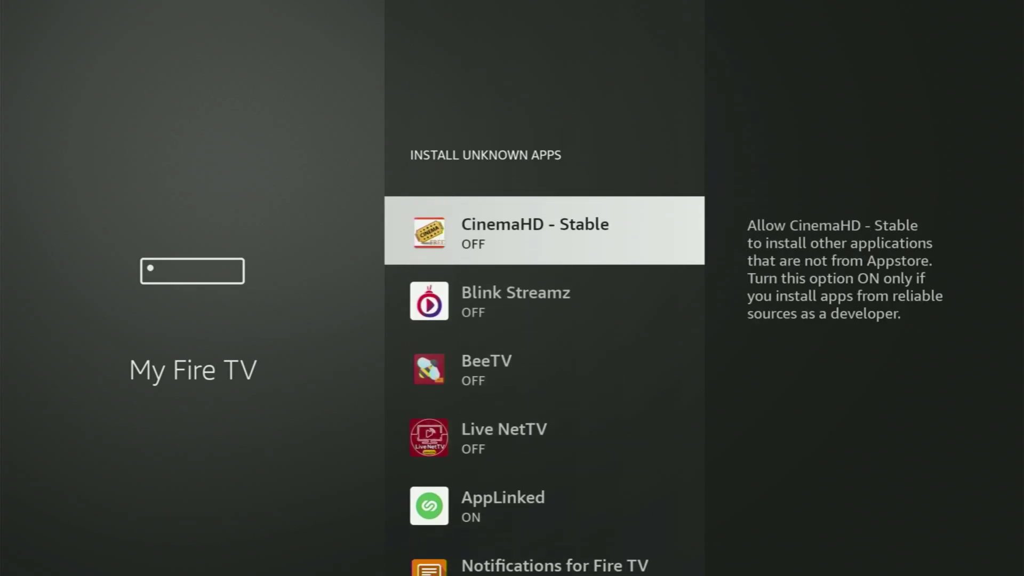
{"action": "key", "text": "Down"}
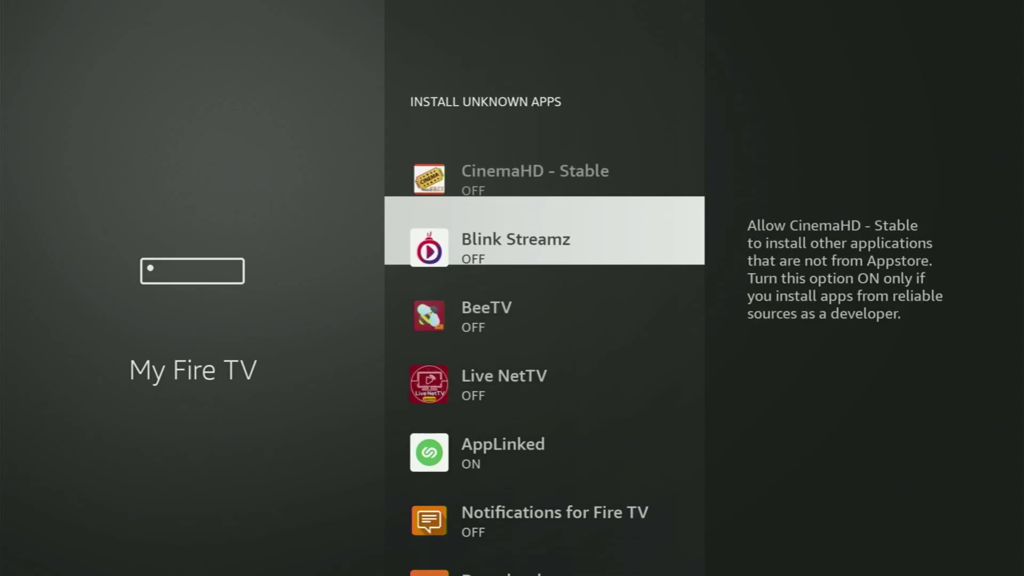
{"action": "key", "text": "Down"}
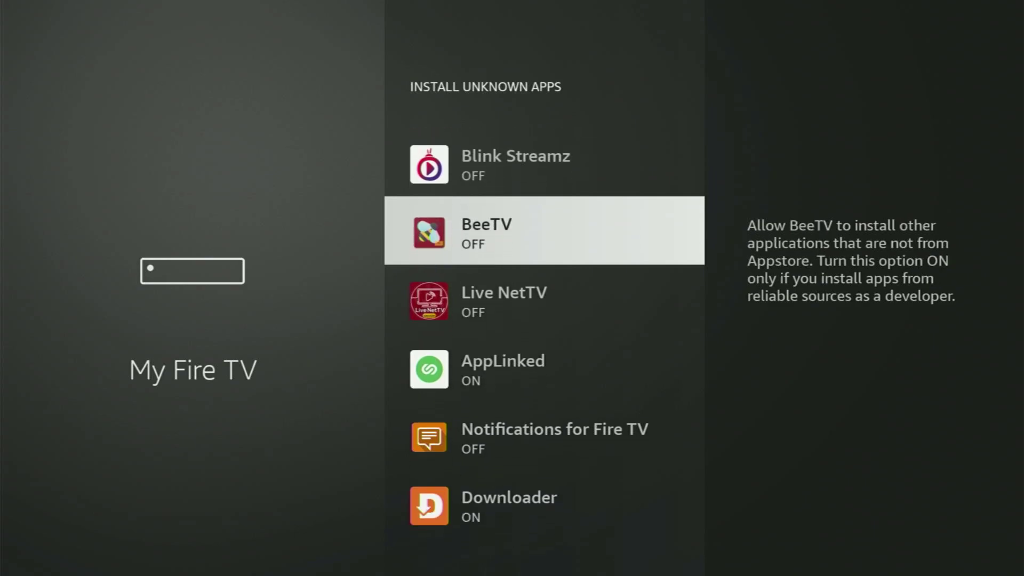
{"action": "key", "text": "Down"}
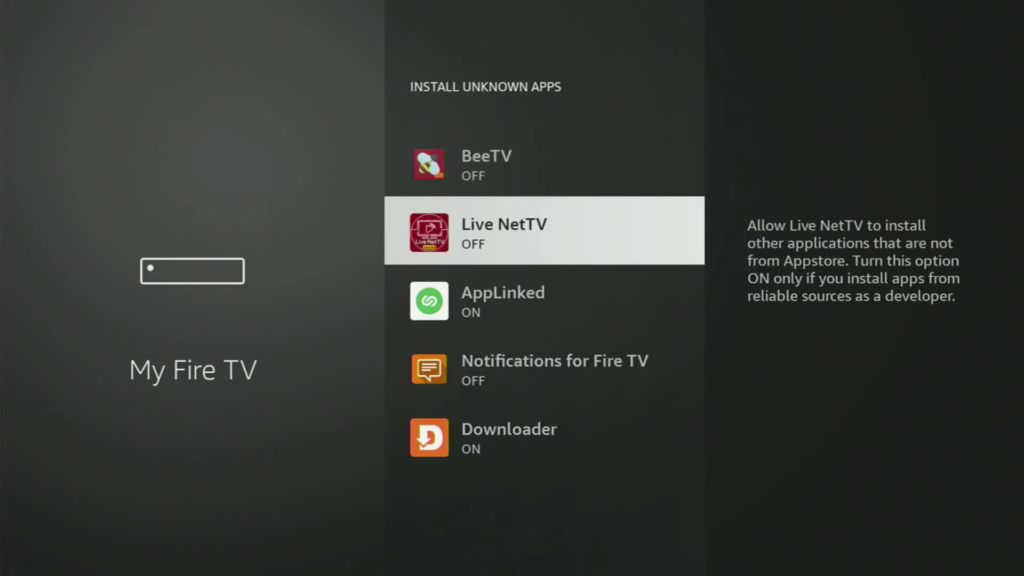
{"action": "key", "text": "Down"}
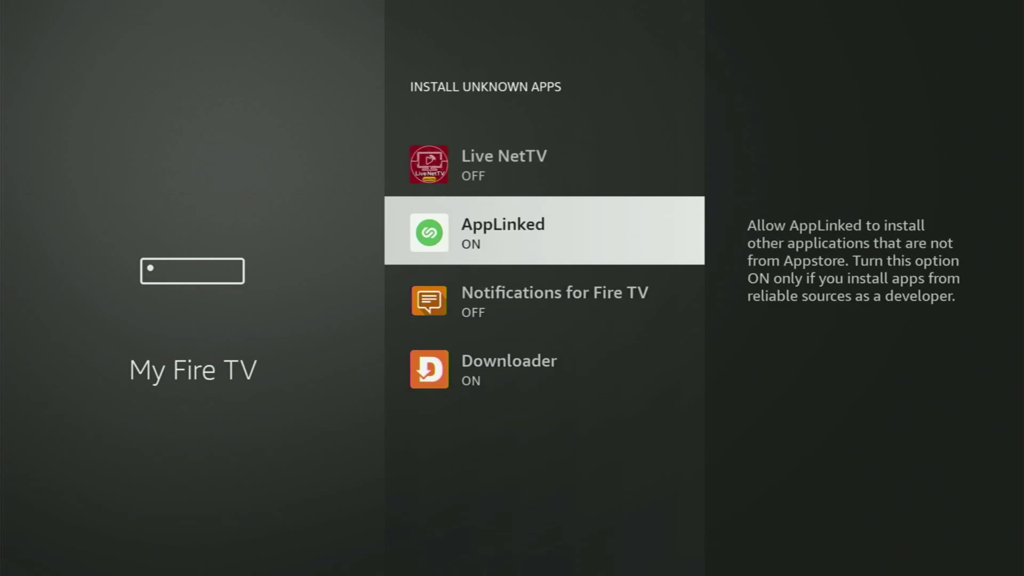
{"action": "key", "text": "Down"}
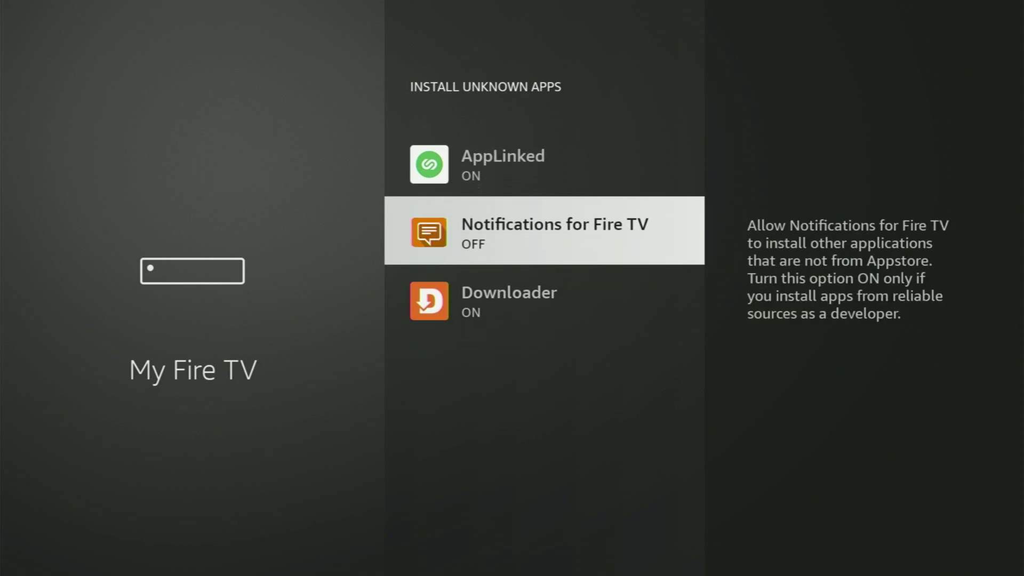
{"action": "key", "text": "Down"}
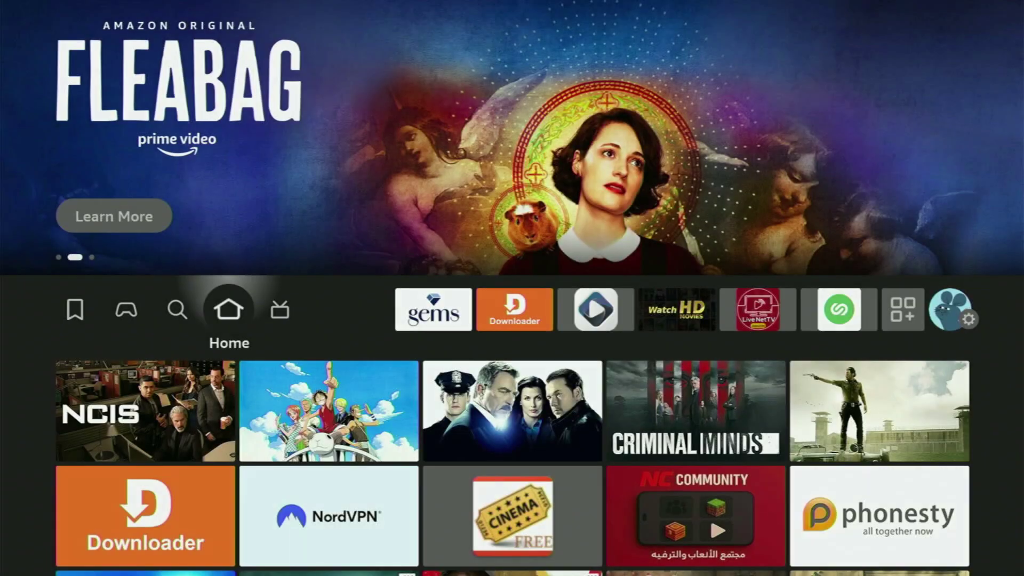
Go from the home screen to Your Apps & Channels and launch NordVPN
{"action": "key", "text": "Right"}
{"action": "key", "text": "Right"}
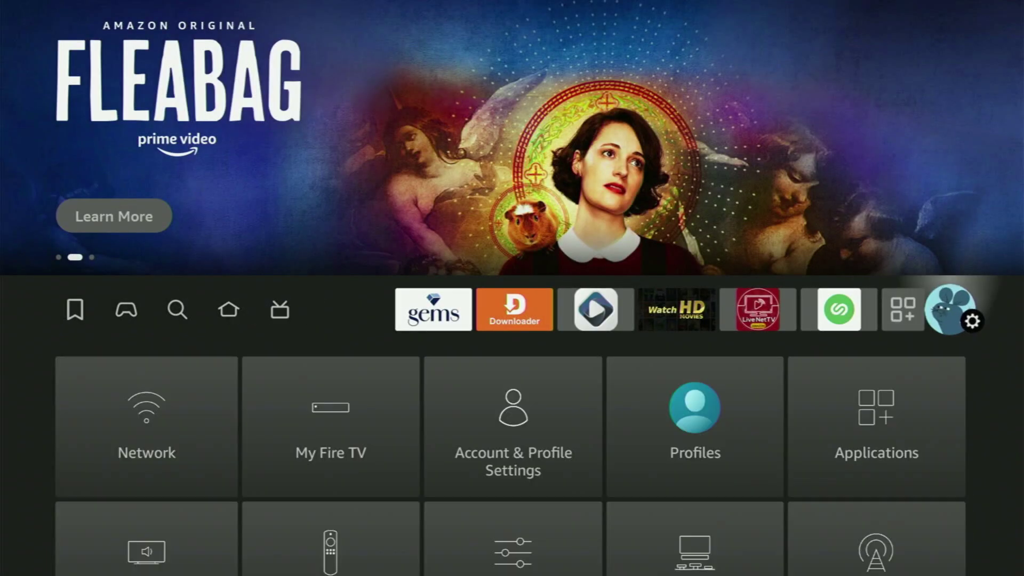
{"action": "key", "text": "Left"}
{"action": "key", "text": "Return"}
{"action": "key", "text": "Right"}
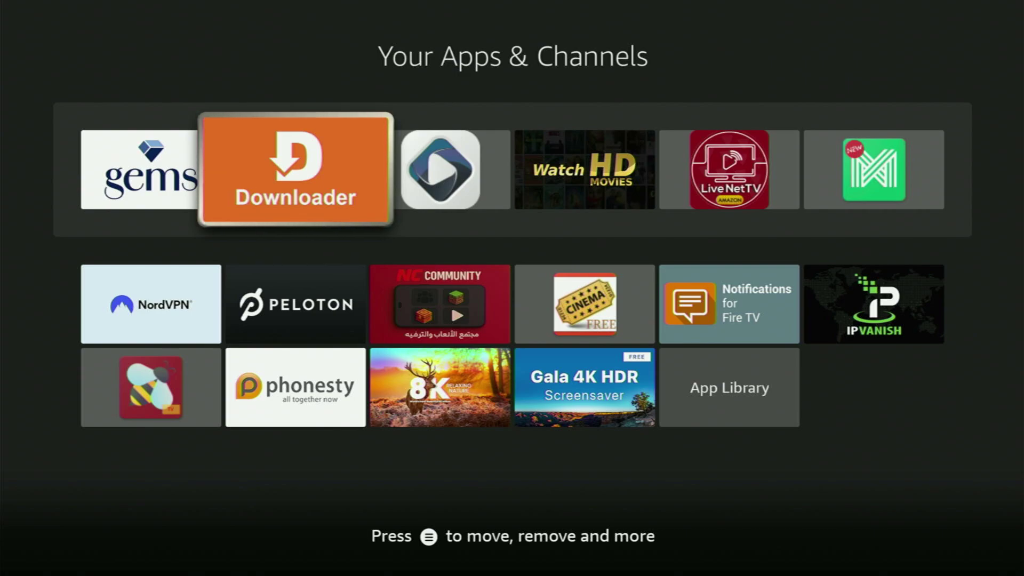
{"action": "key", "text": "Down"}
{"action": "key", "text": "Left"}
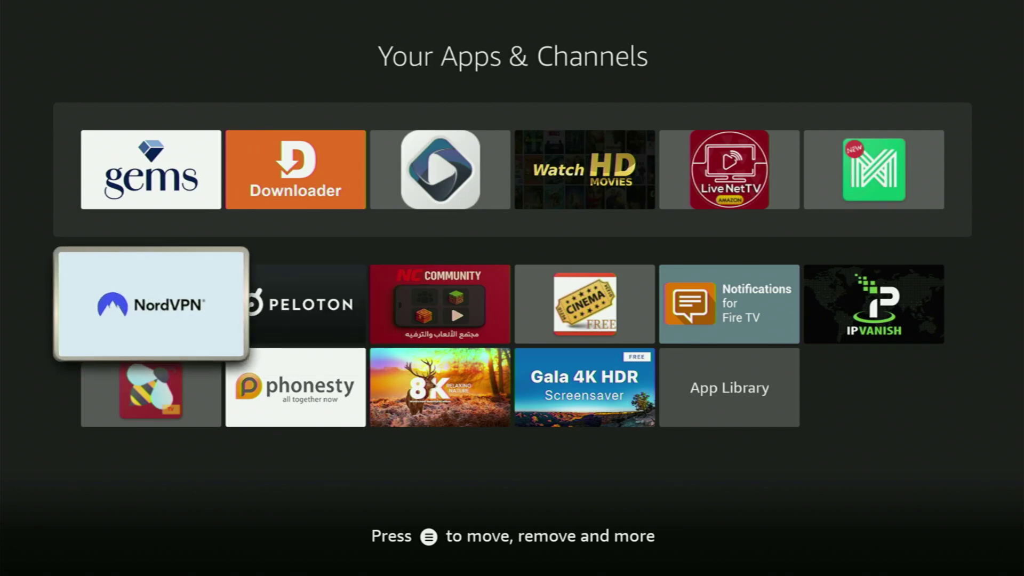
{"action": "key", "text": "Return"}
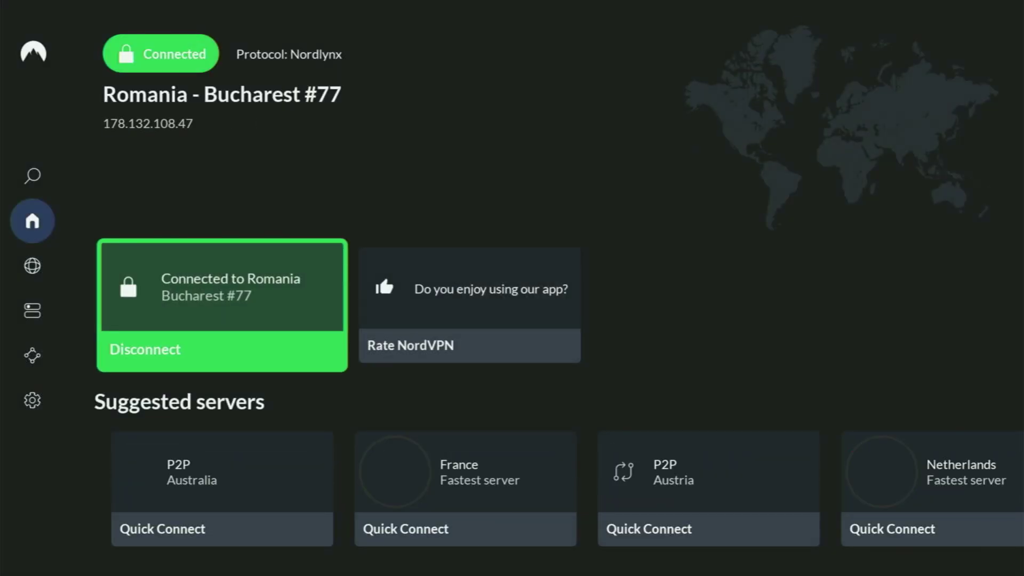
Look over the suggested VPN servers, and switch to the Countries list
{"action": "key", "text": "Down"}
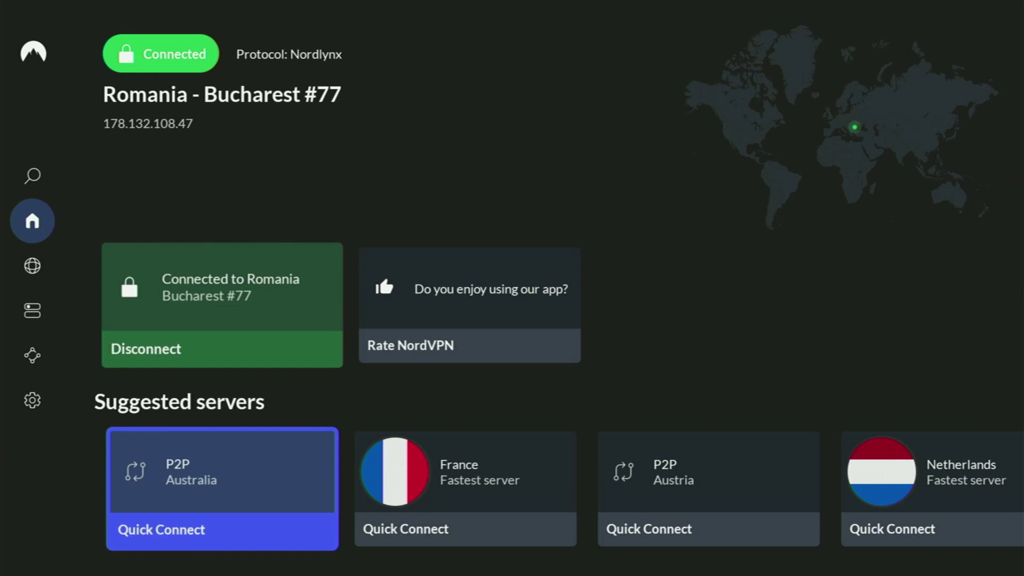
{"action": "key", "text": "Right"}
{"action": "key", "text": "Right"}
{"action": "key", "text": "Right"}
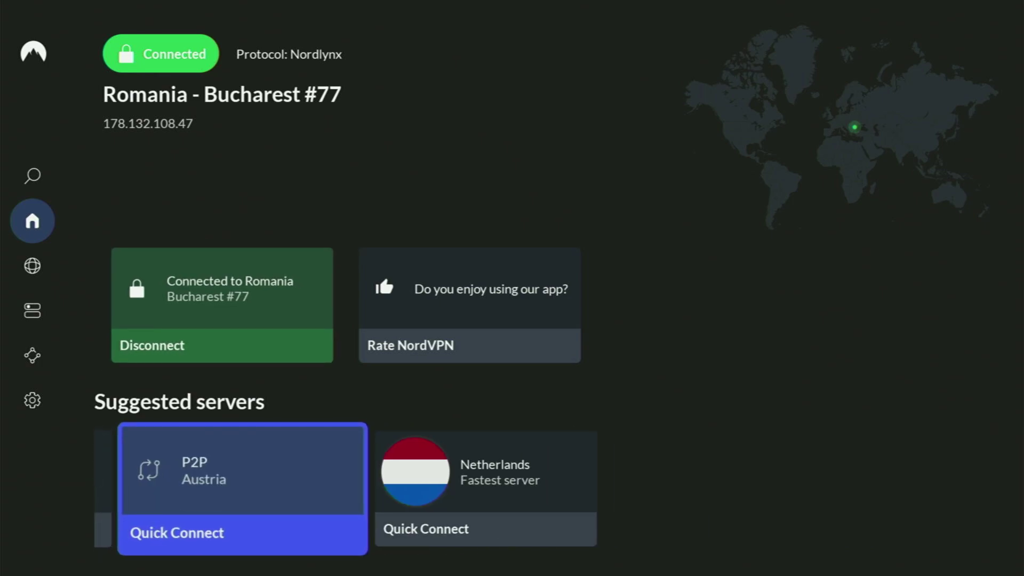
{"action": "key", "text": "Up"}
{"action": "key", "text": "Left"}
{"action": "key", "text": "Down"}
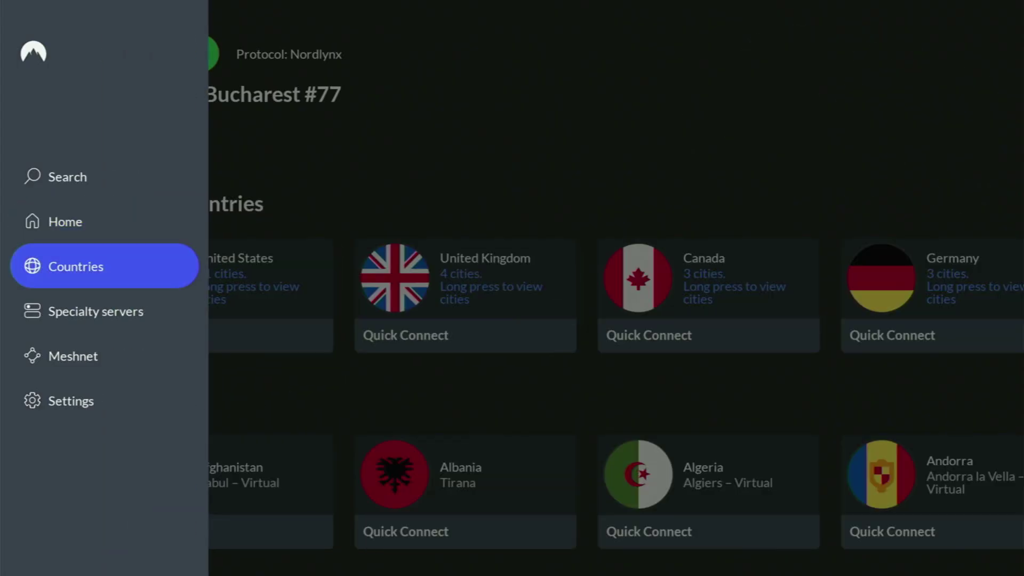
Examine the alphabetical list of country servers down to the U - V group
{"action": "key", "text": "Right"}
{"action": "key", "text": "Down"}
{"action": "key", "text": "Down"}
{"action": "key", "text": "Down"}
{"action": "key", "text": "Down"}
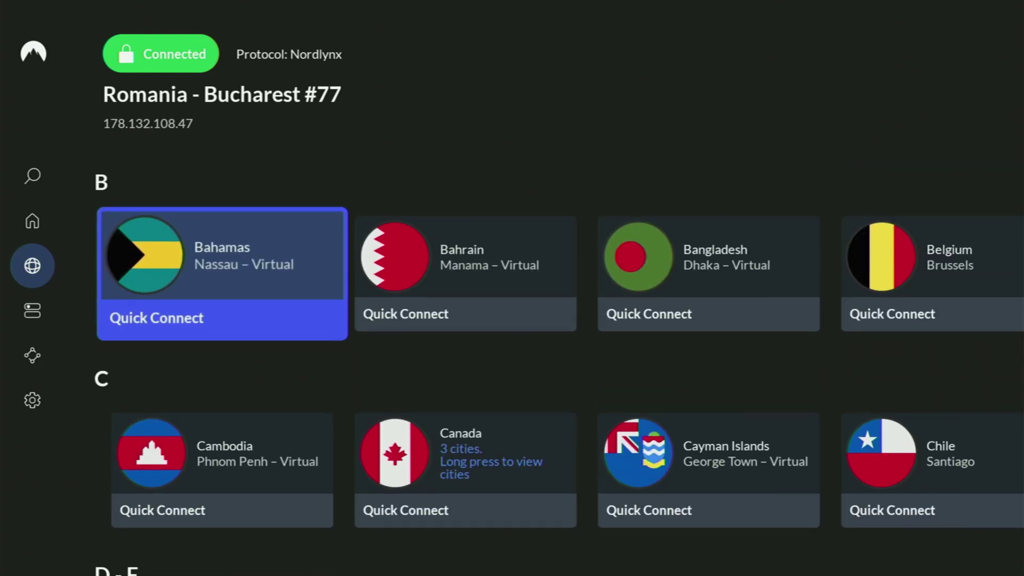
{"action": "key", "text": "Down"}
{"action": "key", "text": "Down"}
{"action": "key", "text": "Down"}
{"action": "key", "text": "Down"}
{"action": "key", "text": "Down"}
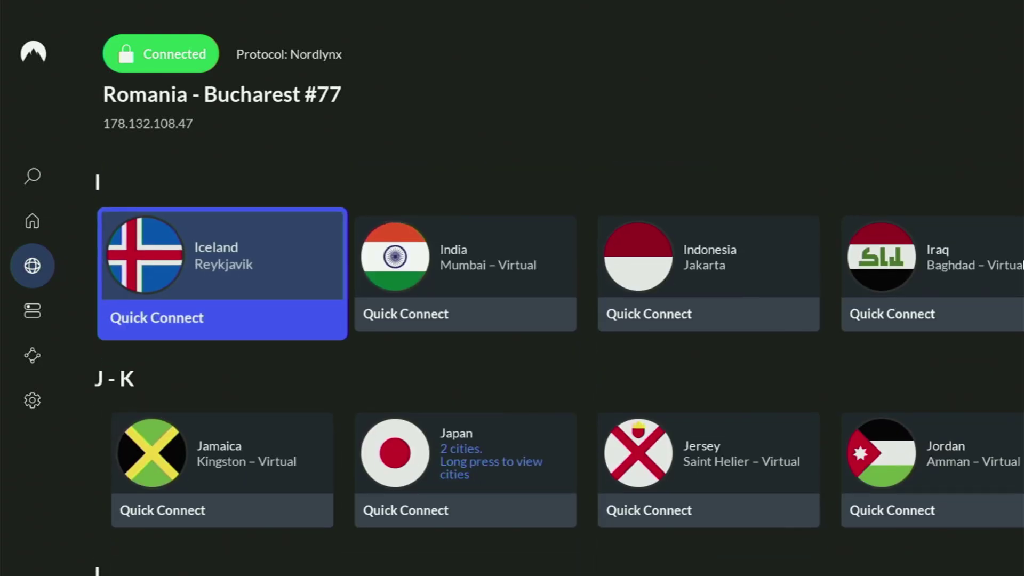
{"action": "key", "text": "Down"}
{"action": "key", "text": "Down"}
{"action": "key", "text": "Down"}
{"action": "key", "text": "Down"}
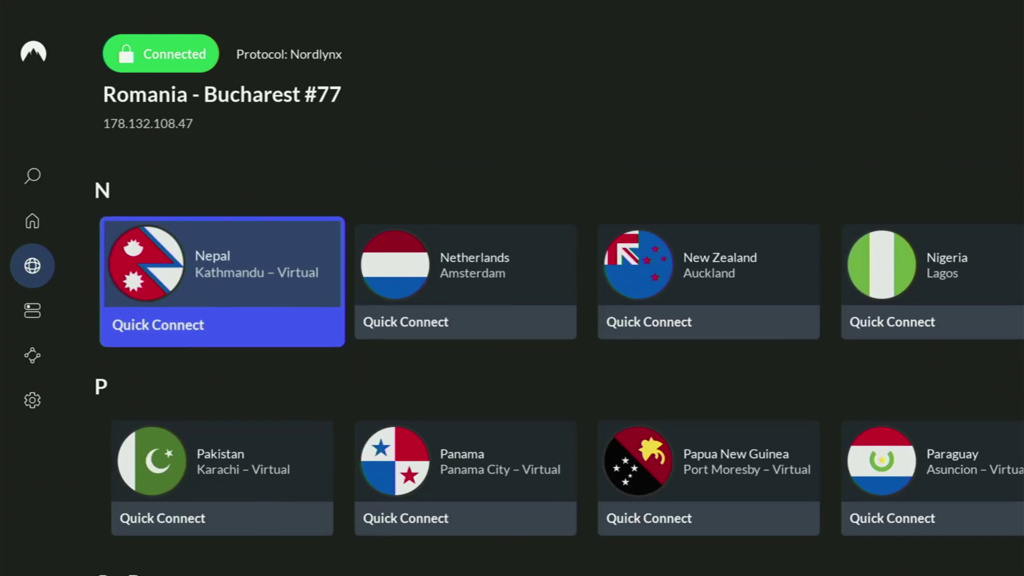
{"action": "key", "text": "Down"}
{"action": "key", "text": "Down"}
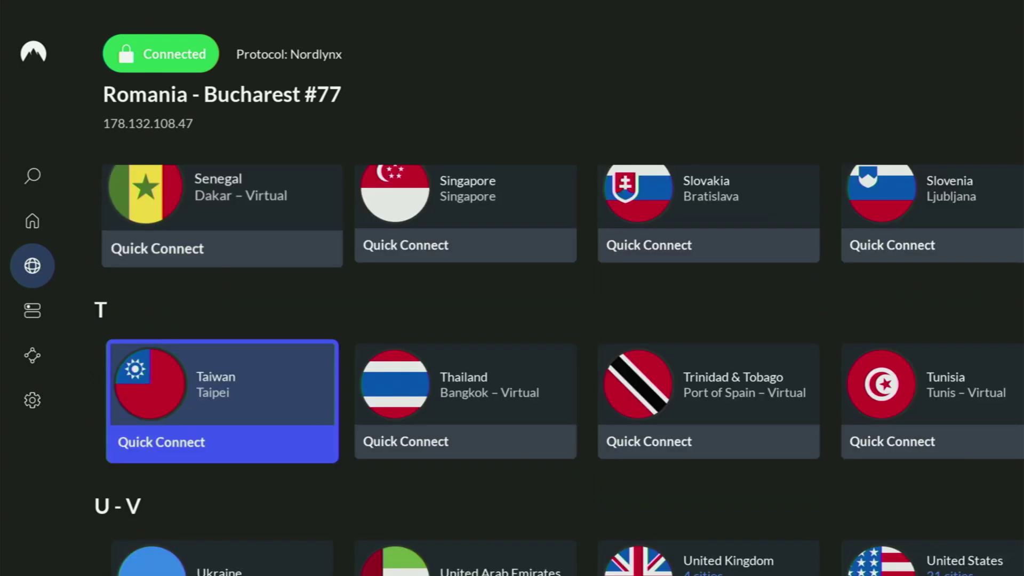
{"action": "key", "text": "Down"}
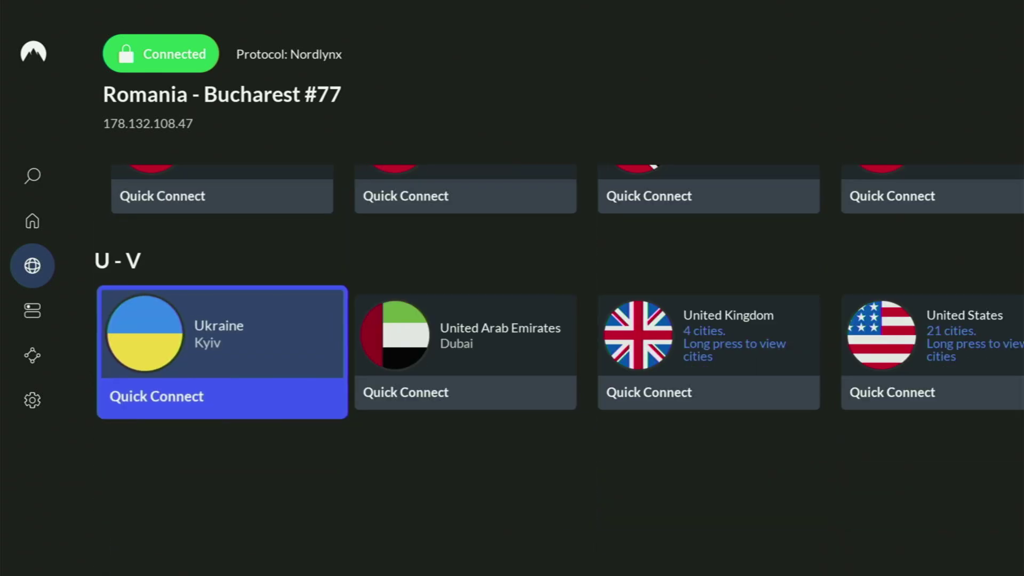
Look through the U - V country servers from Ukraine to Vietnam
{"action": "key", "text": "Right"}
{"action": "key", "text": "Right"}
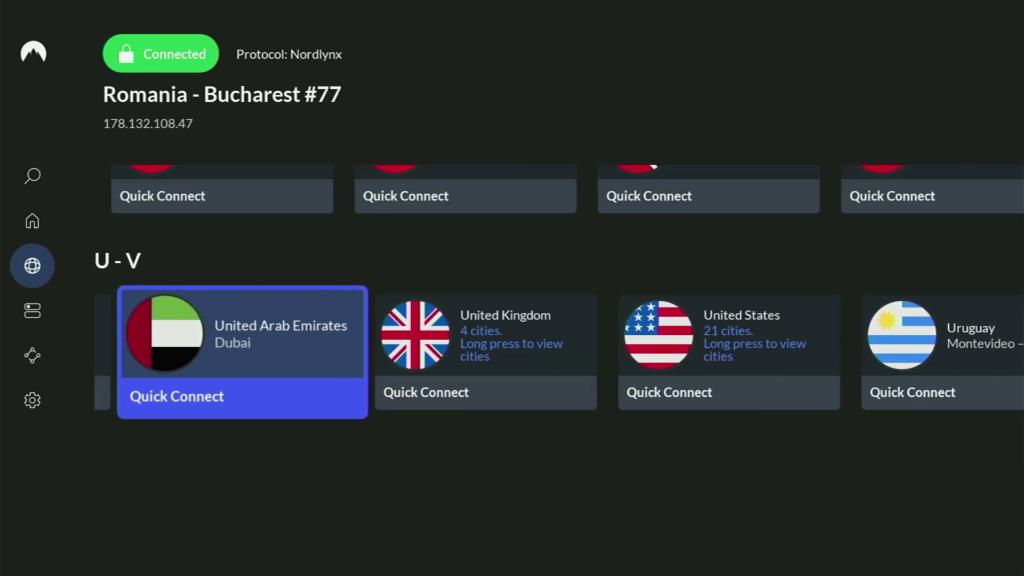
{"action": "key", "text": "Right"}
{"action": "key", "text": "Right"}
{"action": "key", "text": "Right"}
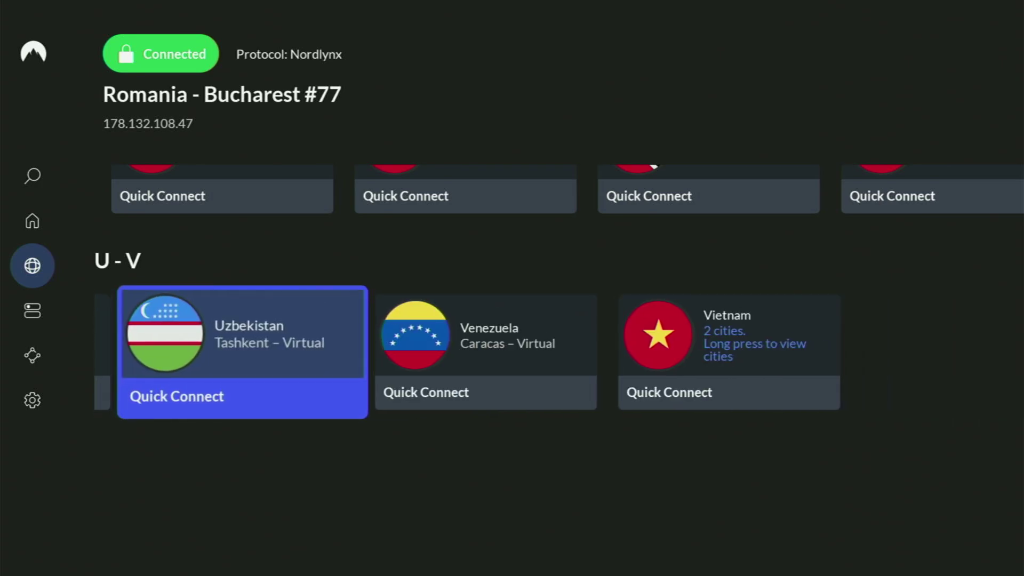
{"action": "key", "text": "Right"}
{"action": "key", "text": "Right"}
Find Latvia in the L group of countries and connect the VPN to its Riga server
{"action": "key", "text": "Up"}
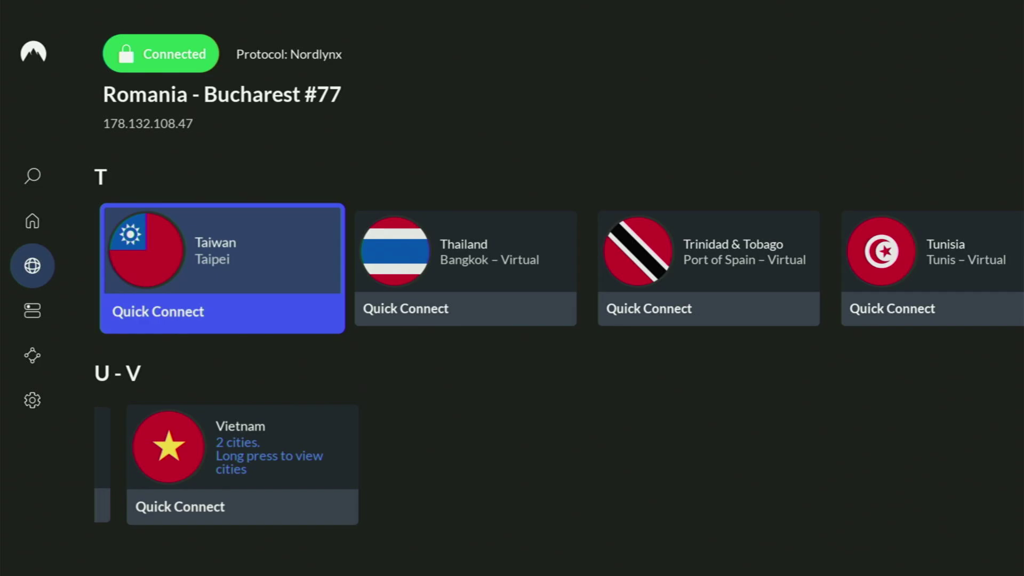
{"action": "key", "text": "Right"}
{"action": "key", "text": "Up"}
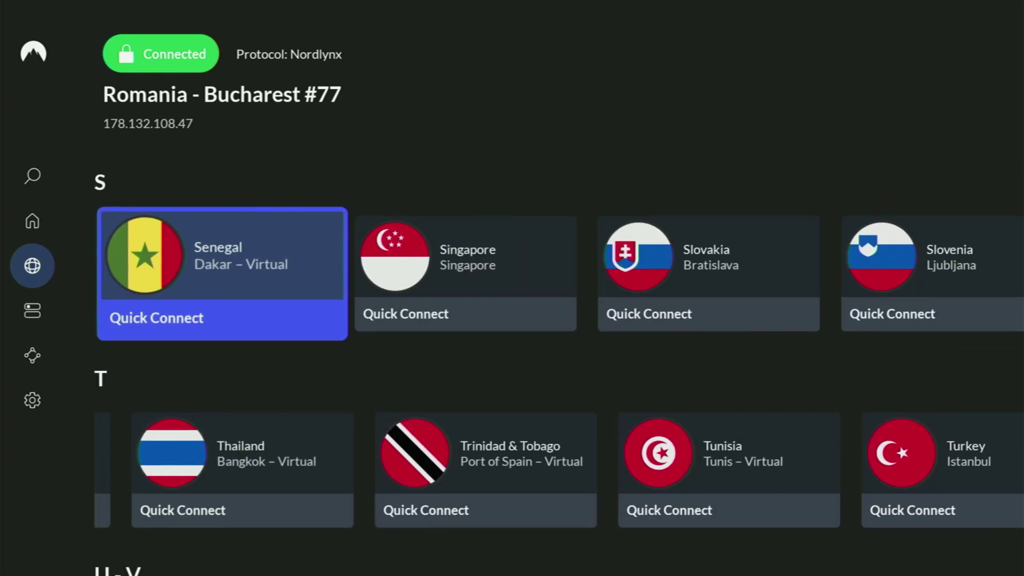
{"action": "key", "text": "Up"}
{"action": "key", "text": "Up"}
{"action": "key", "text": "Up"}
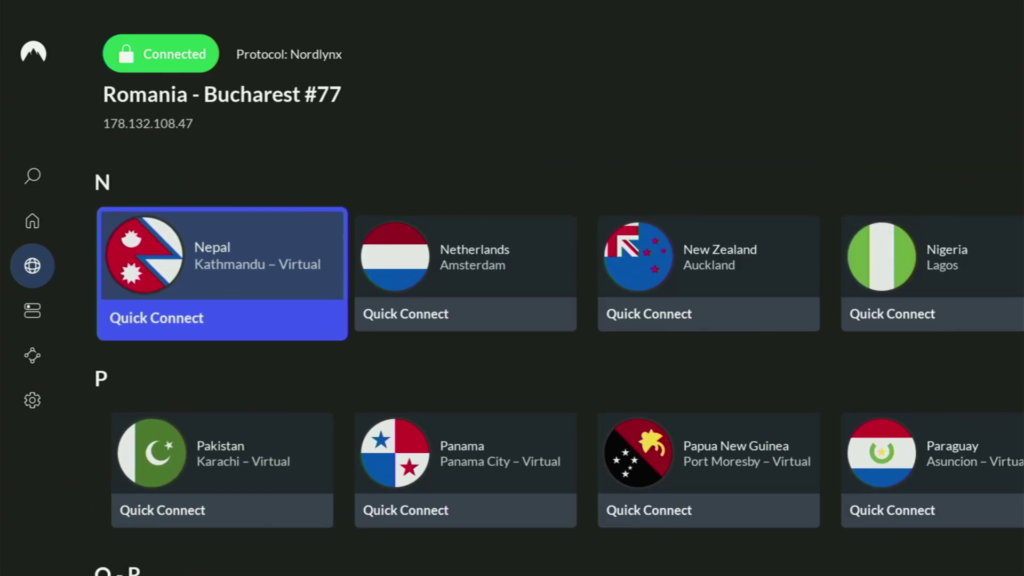
{"action": "key", "text": "Up"}
{"action": "key", "text": "Up"}
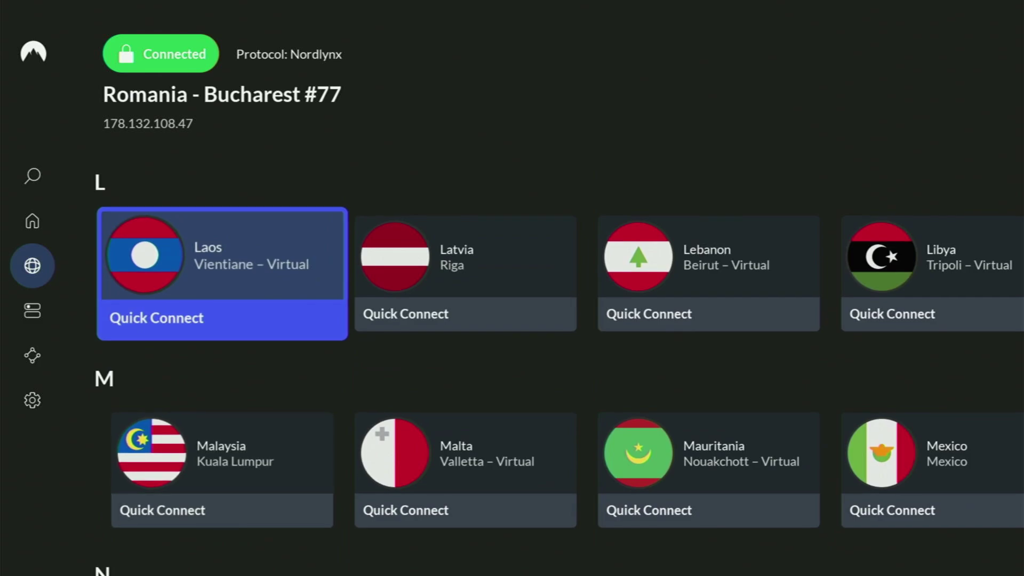
{"action": "key", "text": "Right"}
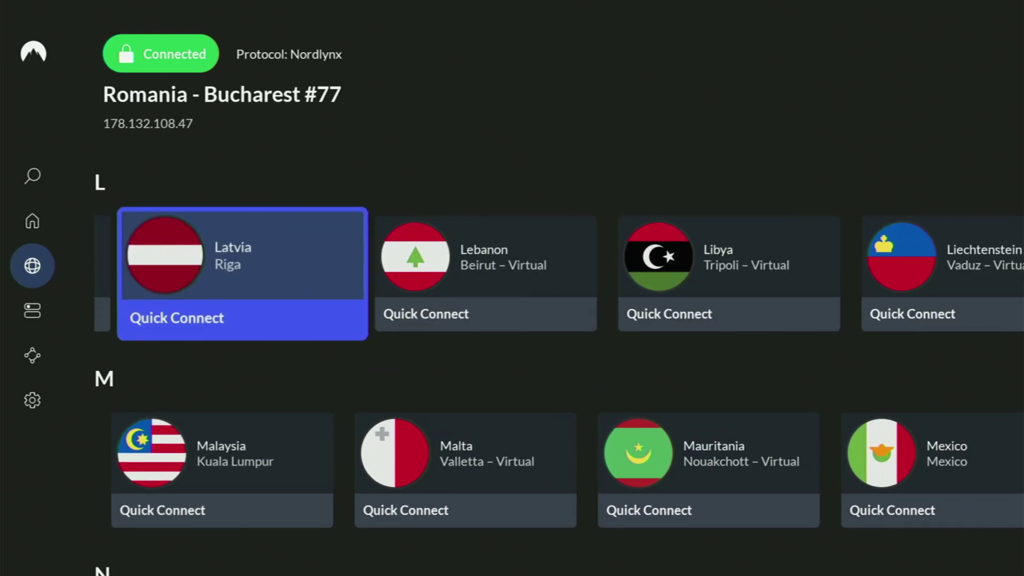
{"action": "key", "text": "Return"}
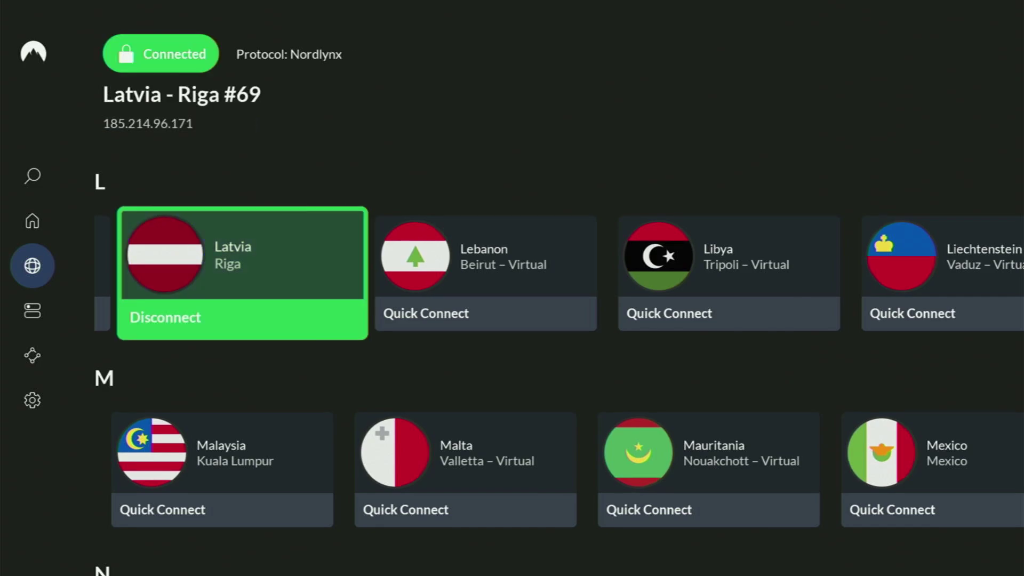
{"action": "key", "text": "Right"}
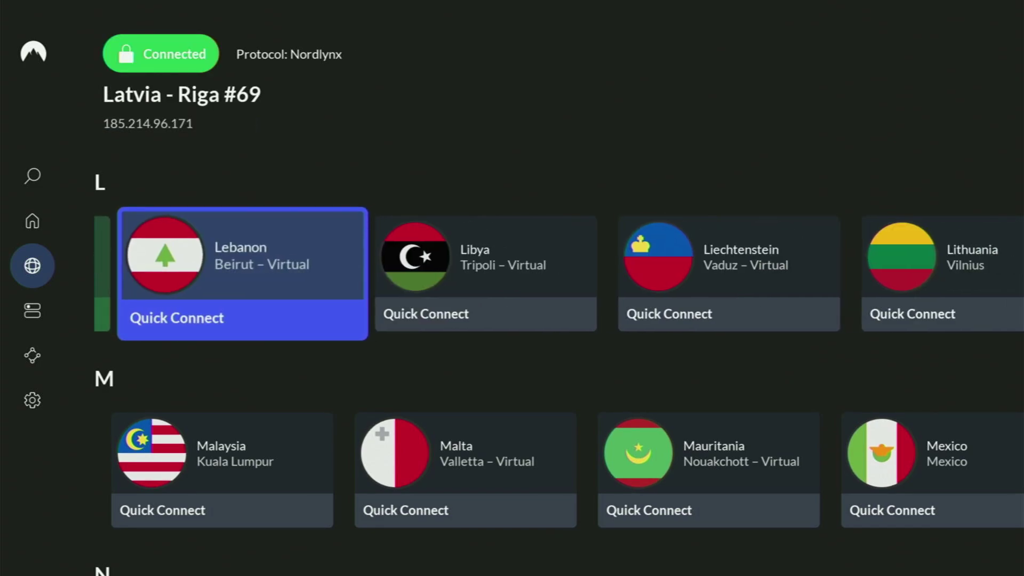
{"action": "key", "text": "Right"}
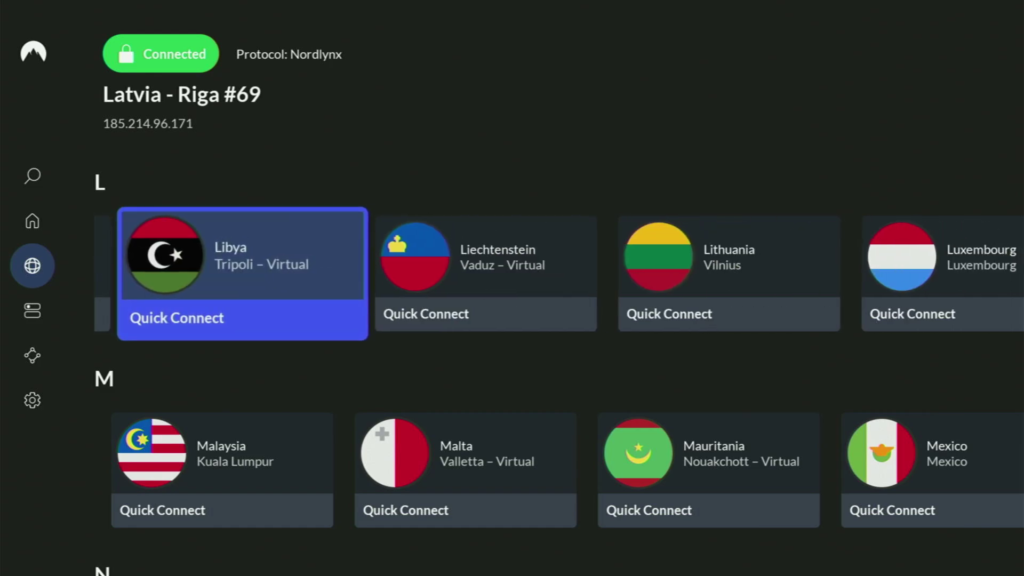
Look through the remaining L country servers and the earlier country groups back past D - F
{"action": "key", "text": "Right"}
{"action": "key", "text": "Right"}
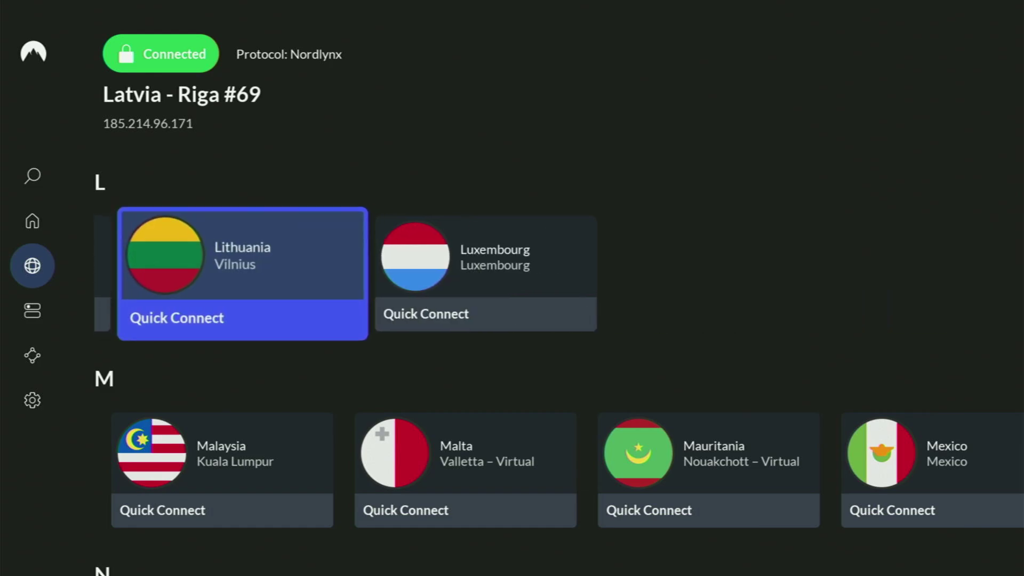
{"action": "key", "text": "Right"}
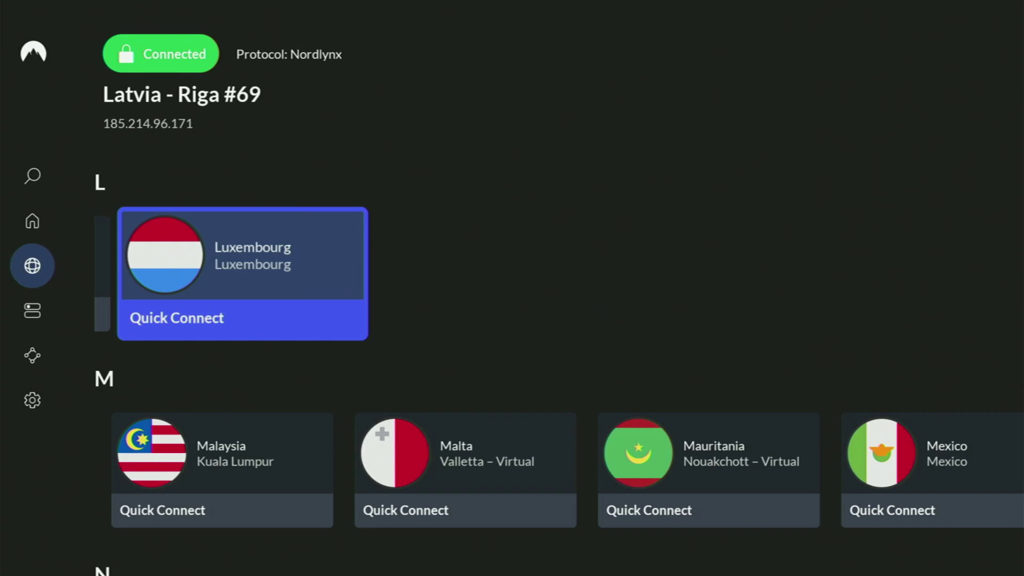
{"action": "key", "text": "Up"}
{"action": "key", "text": "Right"}
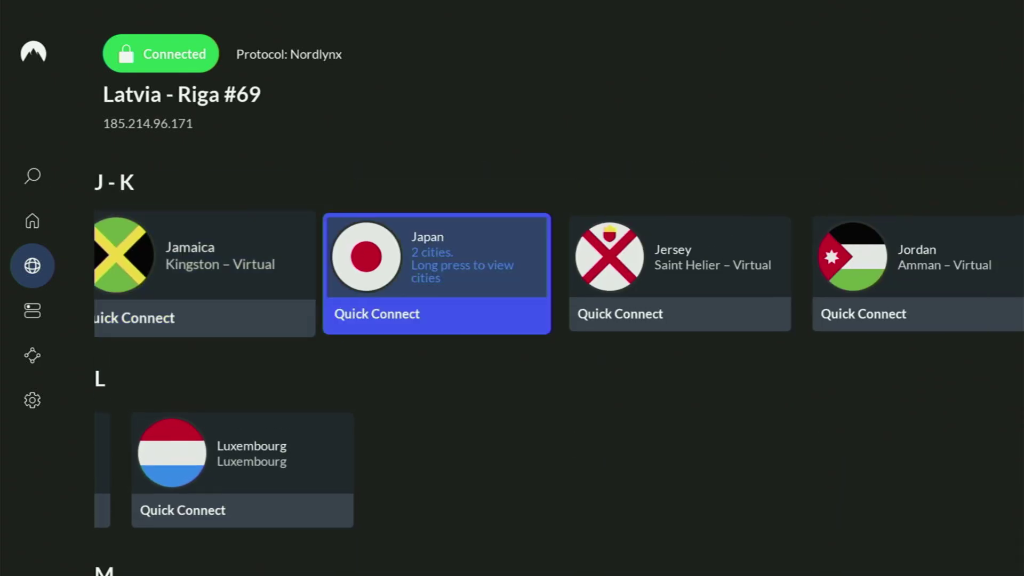
{"action": "key", "text": "Up"}
{"action": "key", "text": "Up"}
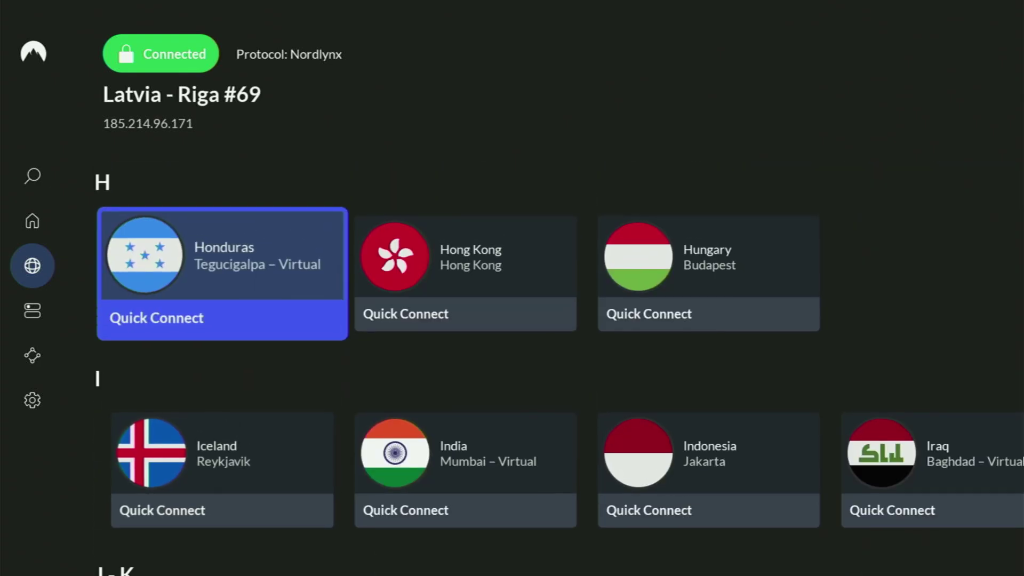
{"action": "key", "text": "Up"}
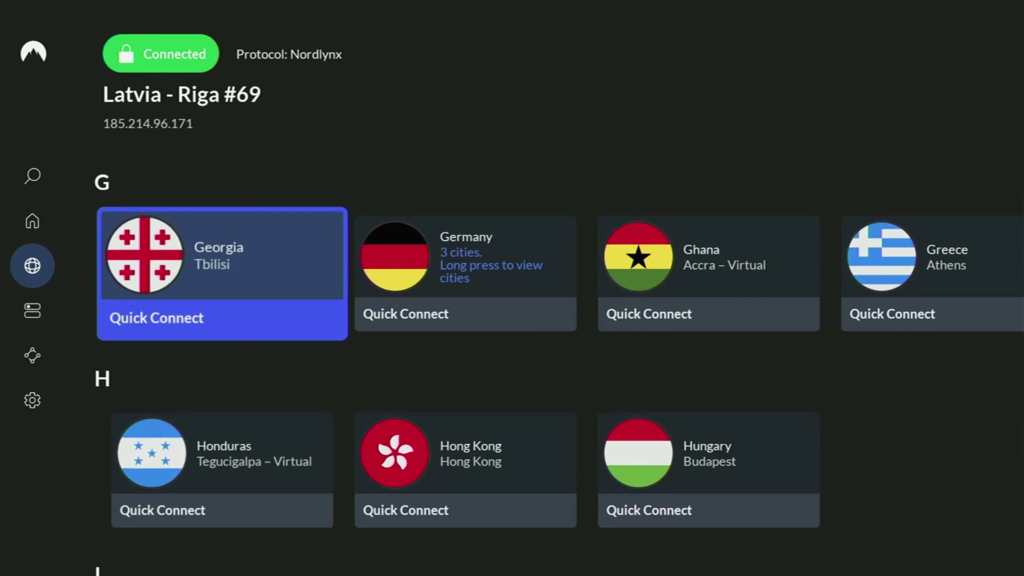
{"action": "key", "text": "Up"}
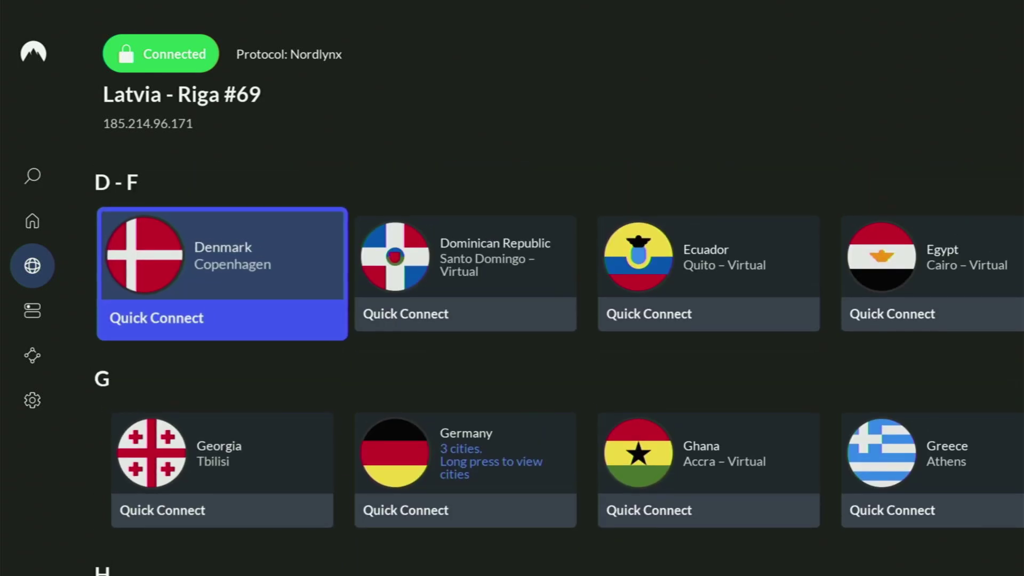
{"action": "key", "text": "Up"}
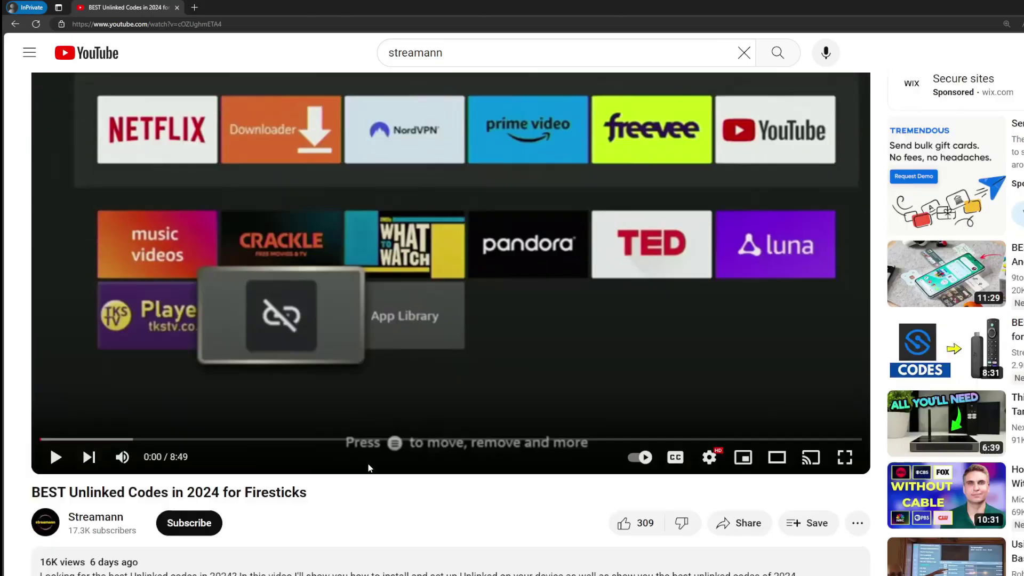
In the browser, find the topvpnoffer.com link in the YouTube video's pinned comment and view its NordVPN offer page
{"action": "scroll", "coordinate": [368, 463], "scroll_direction": "down", "scroll_amount": 5}
{"action": "left_click", "coordinate": [338, 318]}
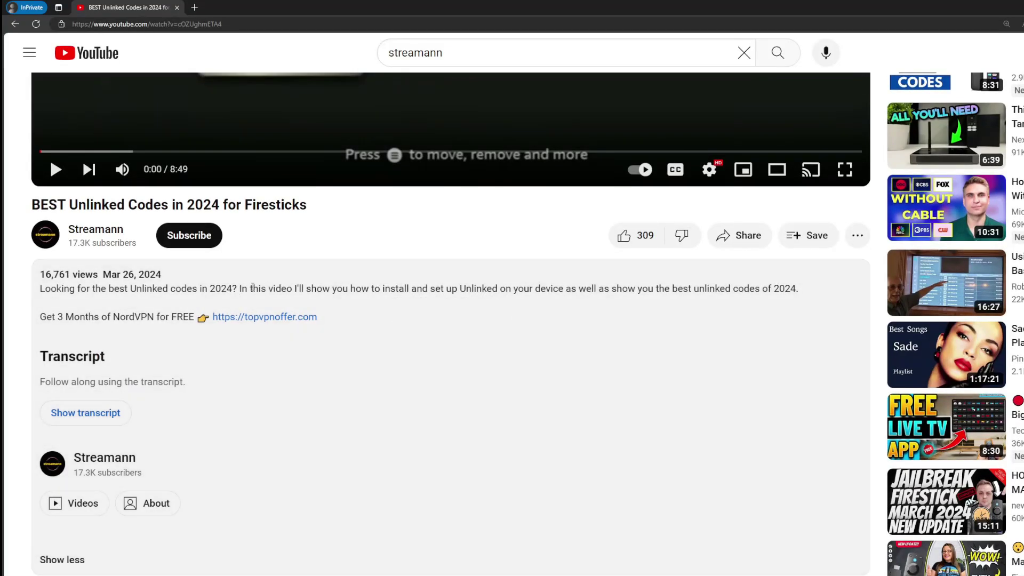
{"action": "scroll", "coordinate": [251, 338], "scroll_direction": "down", "scroll_amount": 5}
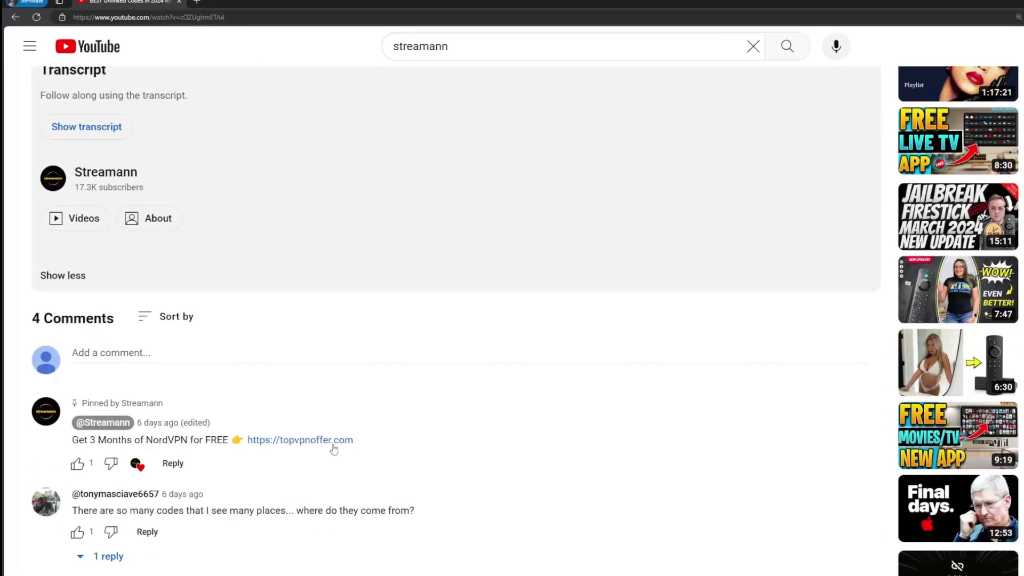
{"action": "left_click_drag", "start_coordinate": [375, 435], "coordinate": [260, 433]}
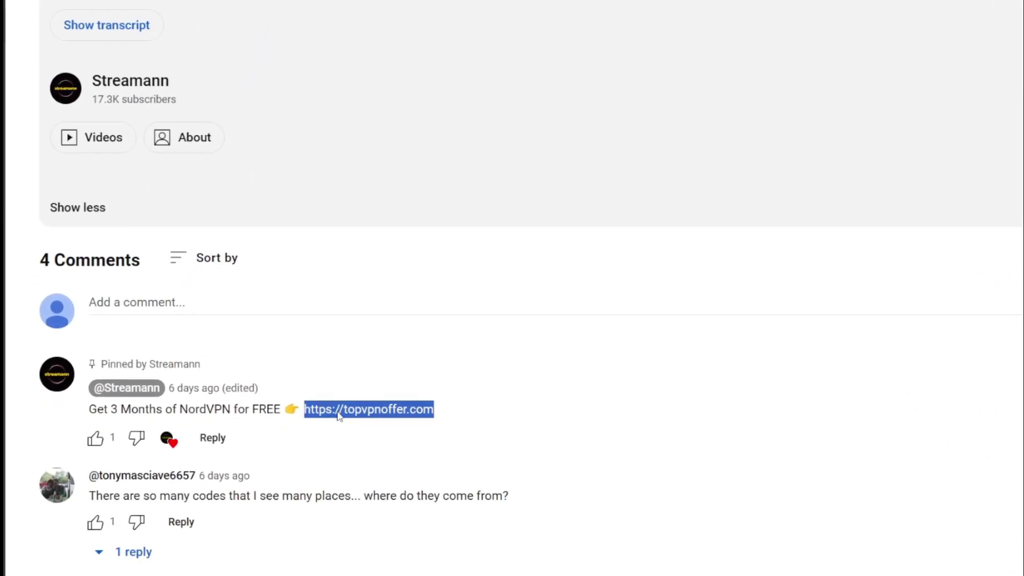
{"action": "left_click", "coordinate": [415, 404]}
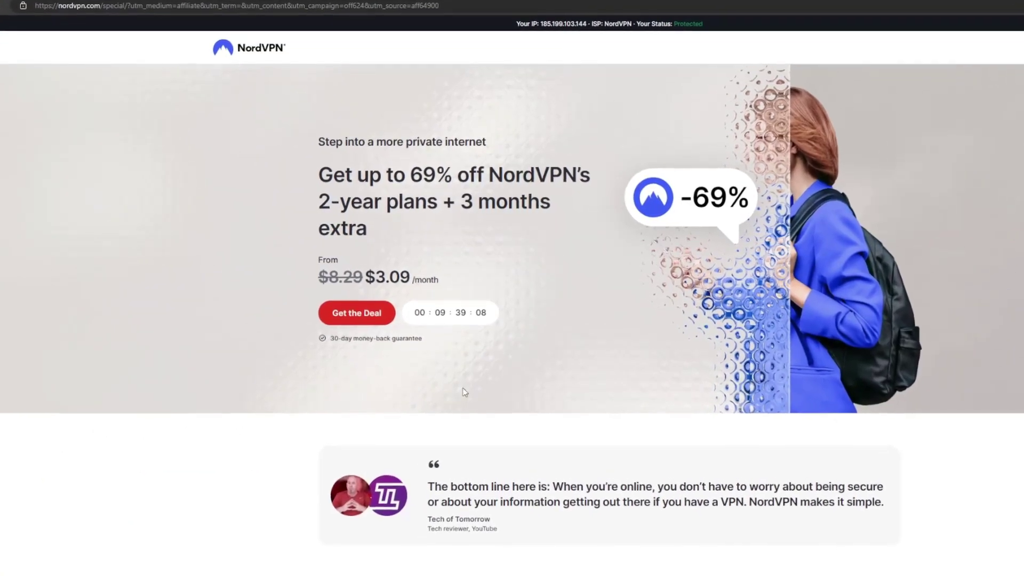
{"action": "left_click_drag", "start_coordinate": [461, 201], "coordinate": [492, 202]}
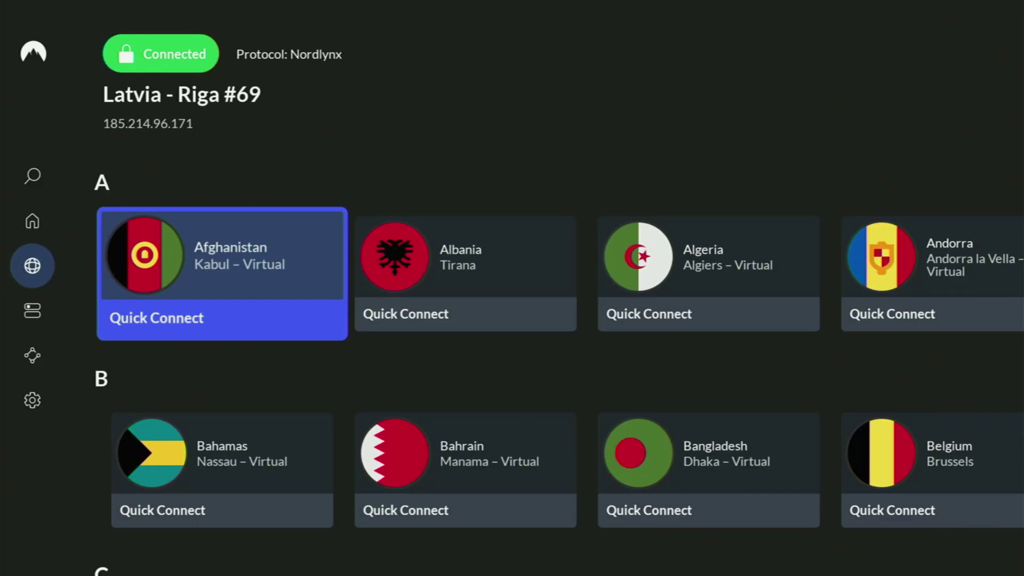
Look over the Popular countries servers in NordVPN through to France, plus the A and B country groups
{"action": "key", "text": "Up"}
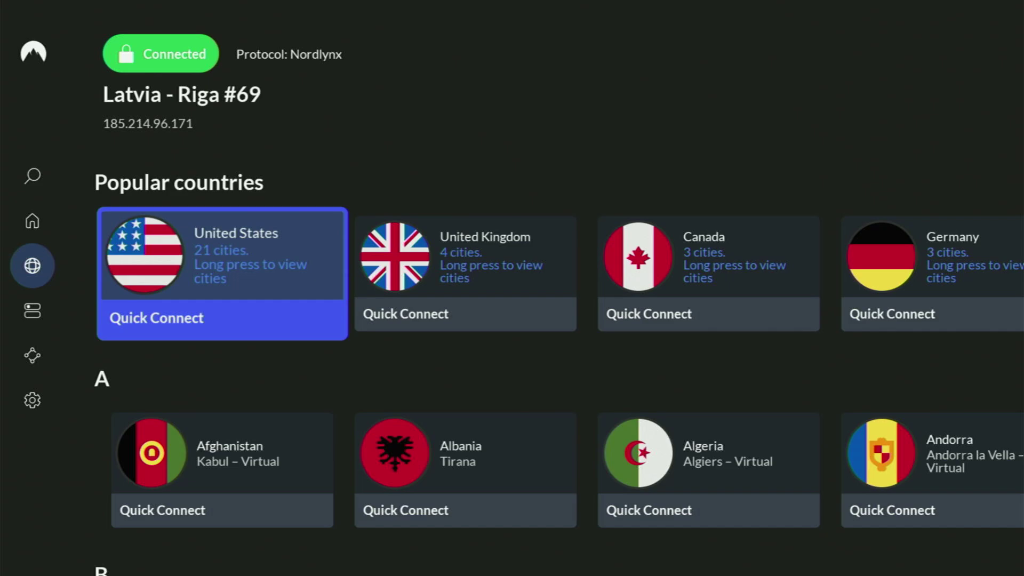
{"action": "key", "text": "Right"}
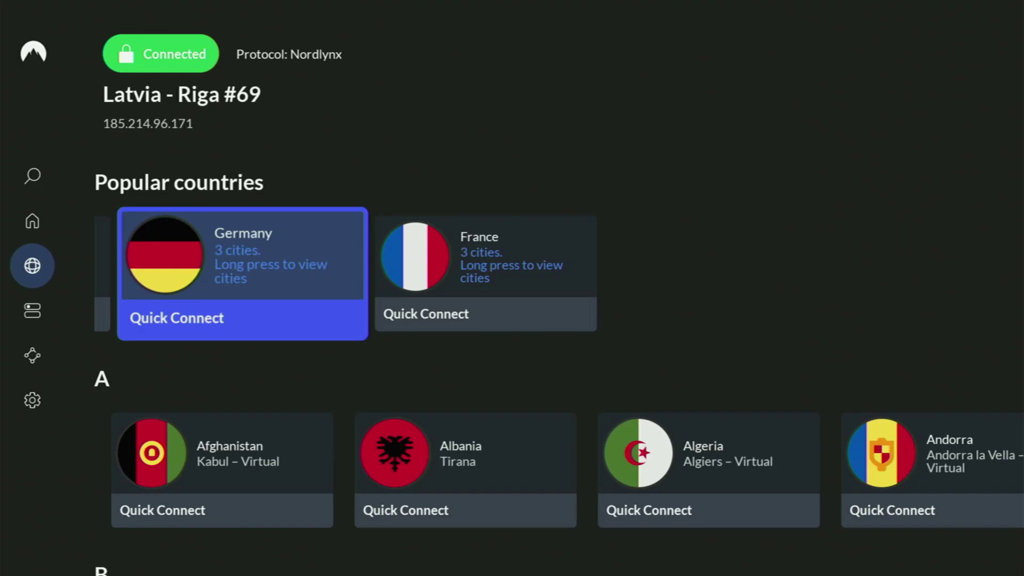
{"action": "key", "text": "Right"}
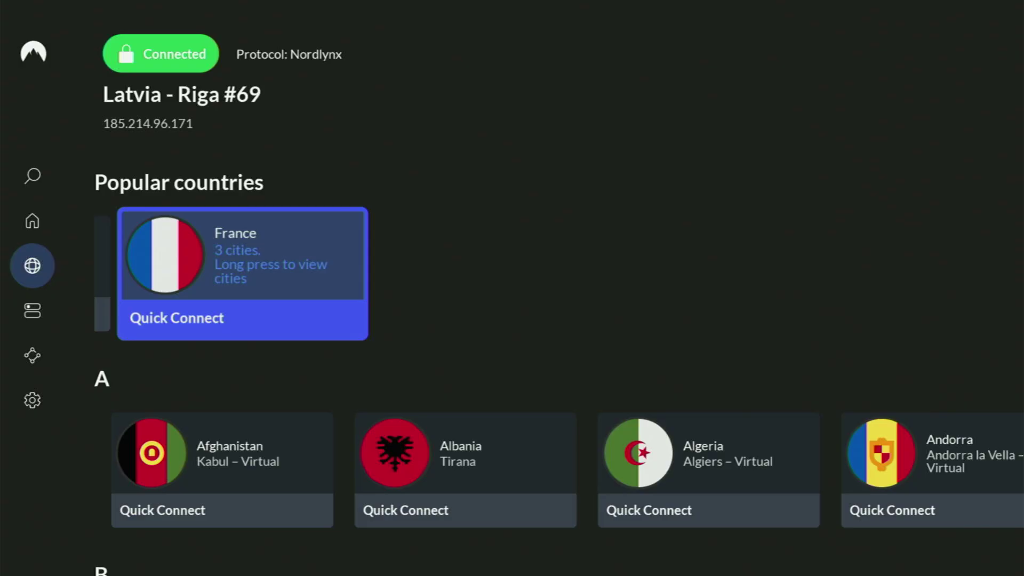
{"action": "key", "text": "Down"}
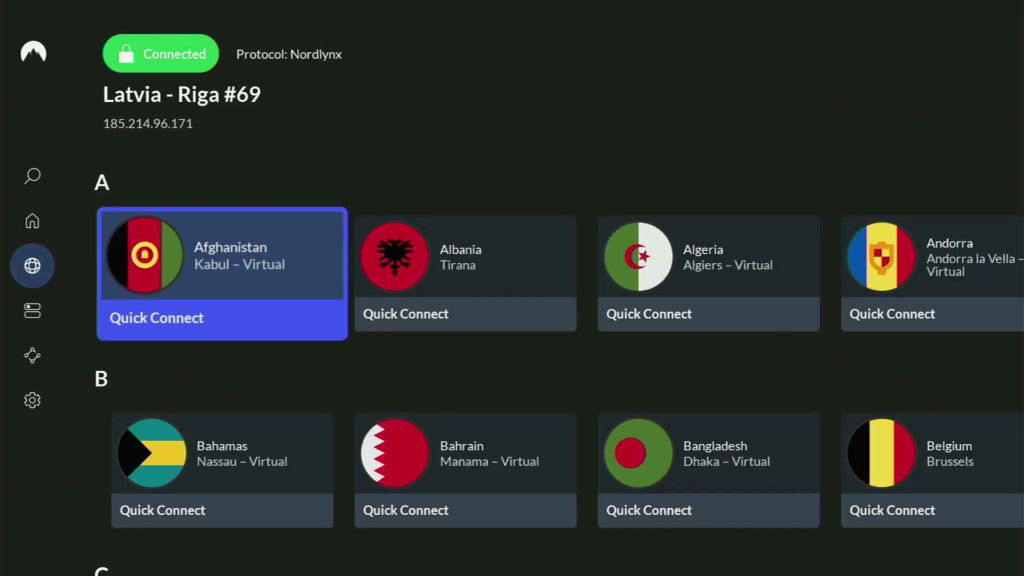
{"action": "key", "text": "Down"}
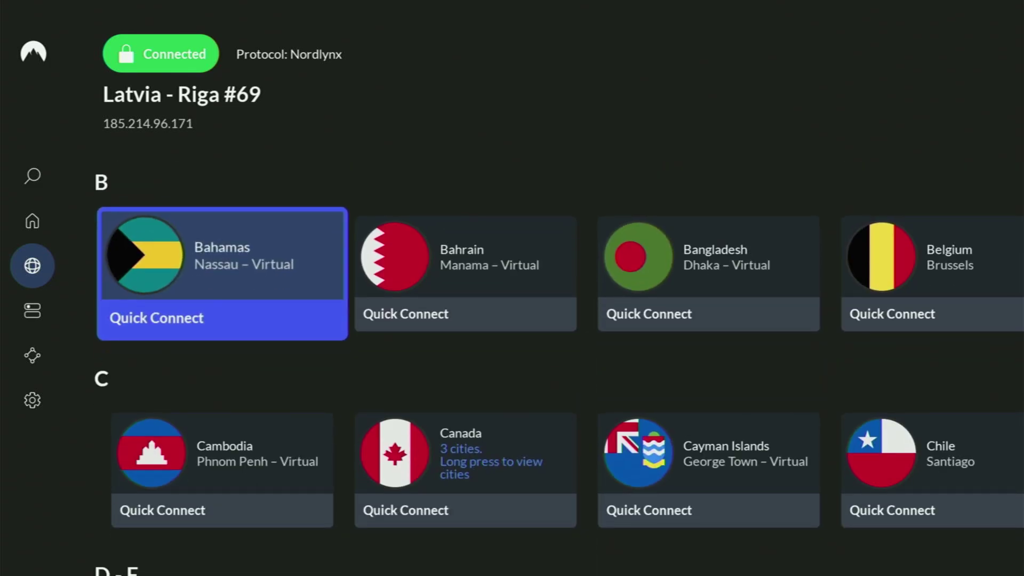
Return to the Fire TV home screen and launch the Downloader app
{"action": "key", "text": "Home"}
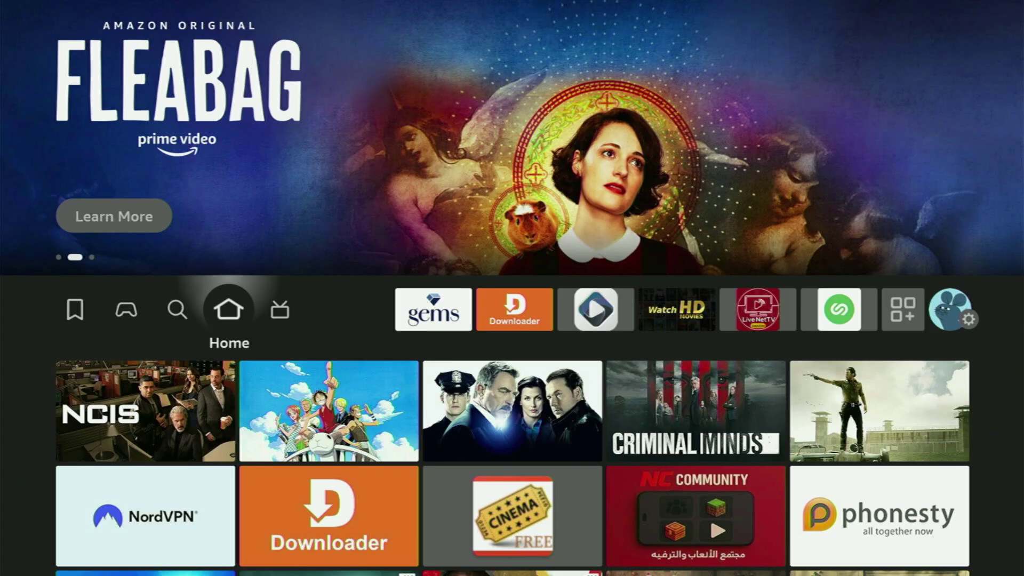
{"action": "key", "text": "Right"}
{"action": "key", "text": "Right"}
{"action": "key", "text": "Right"}
{"action": "key", "text": "Right"}
{"action": "key", "text": "Right"}
{"action": "key", "text": "Right"}
{"action": "key", "text": "Right"}
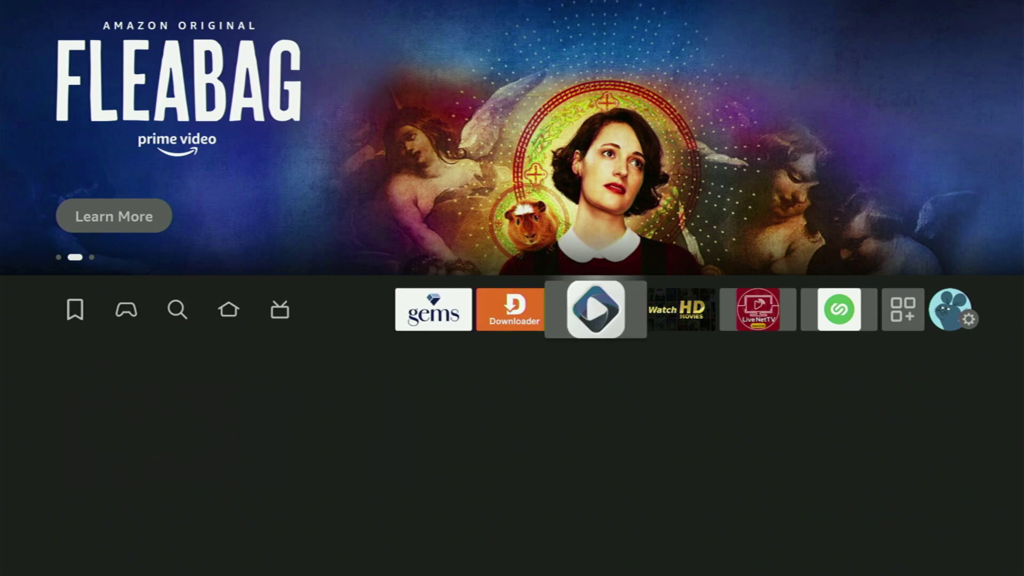
{"action": "key", "text": "Left"}
{"action": "key", "text": "Left"}
{"action": "key", "text": "Left"}
{"action": "key", "text": "Left"}
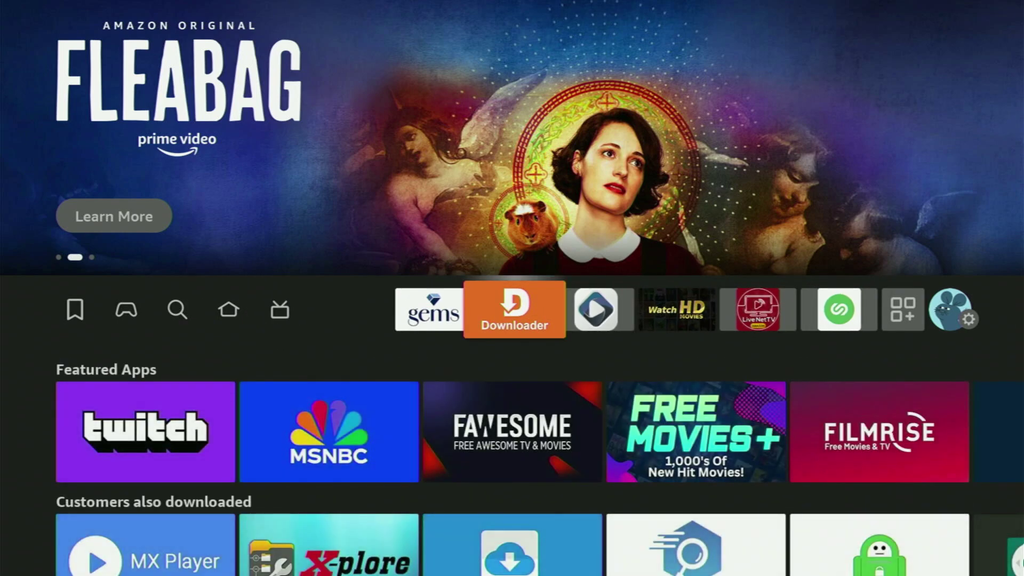
{"action": "key", "text": "Return"}
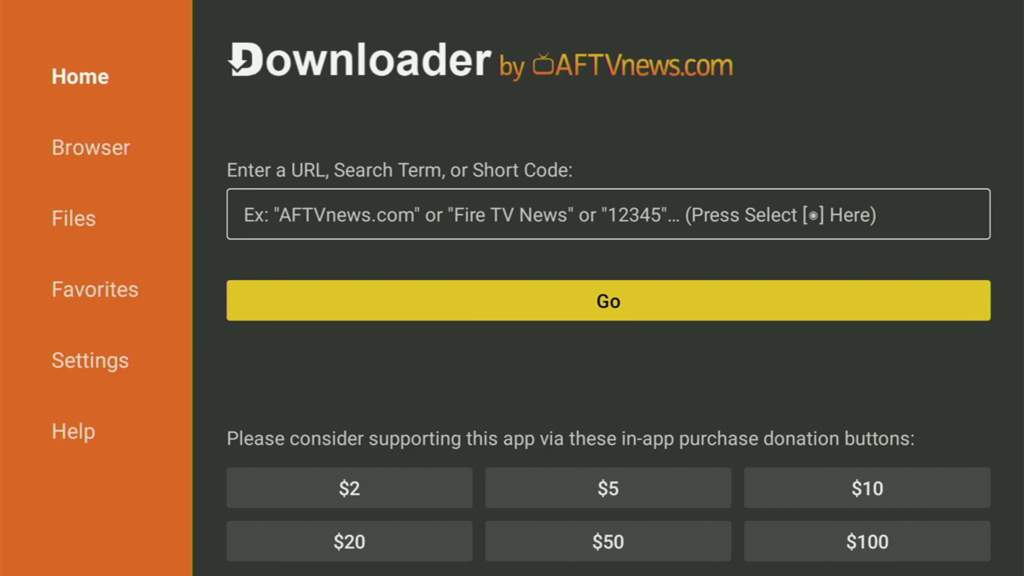
Enter the short code 212486 in Downloader's URL, search term or short code field
{"action": "key", "text": "Up"}
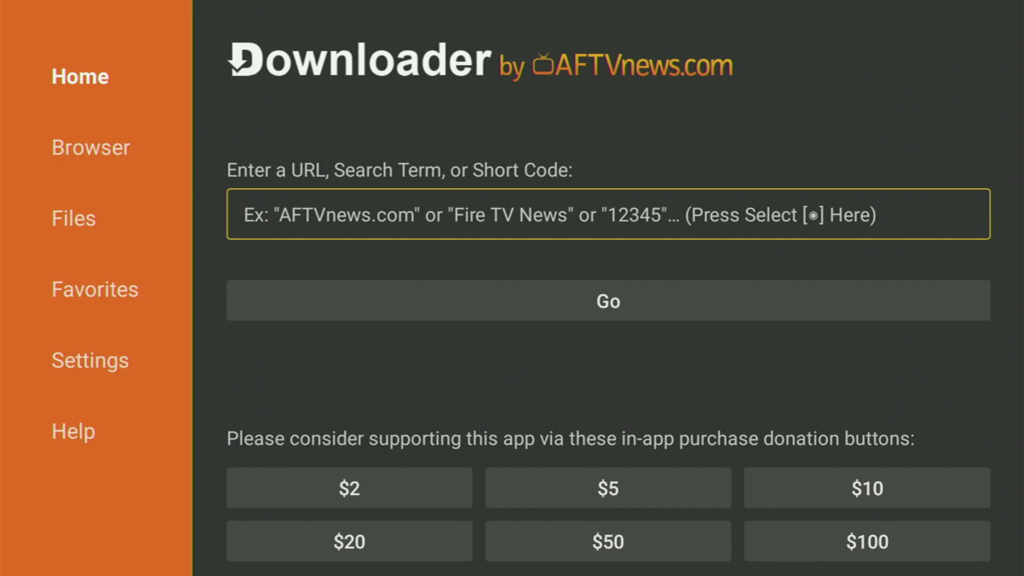
{"action": "key", "text": "Return"}
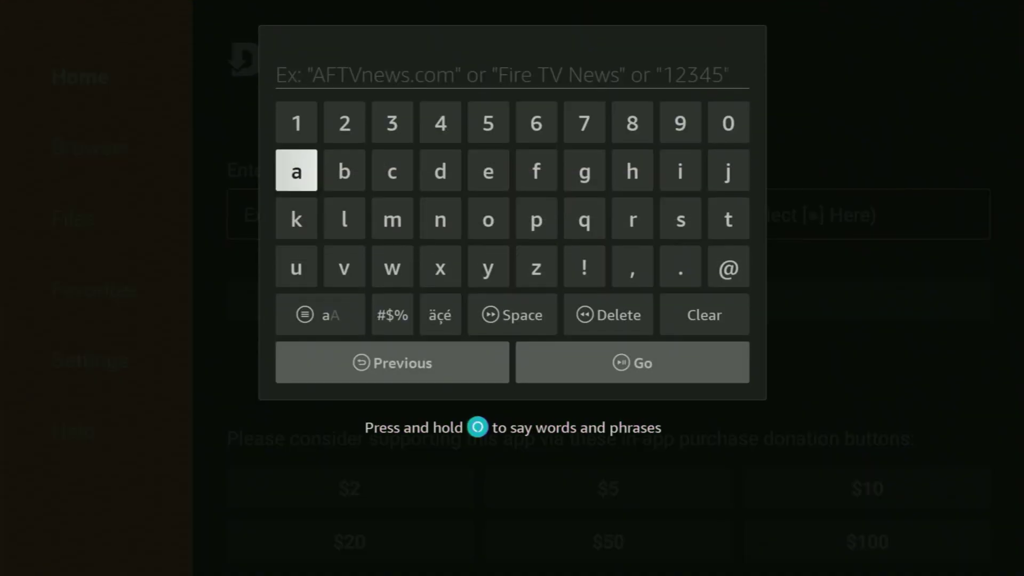
{"action": "key", "text": "Up"}
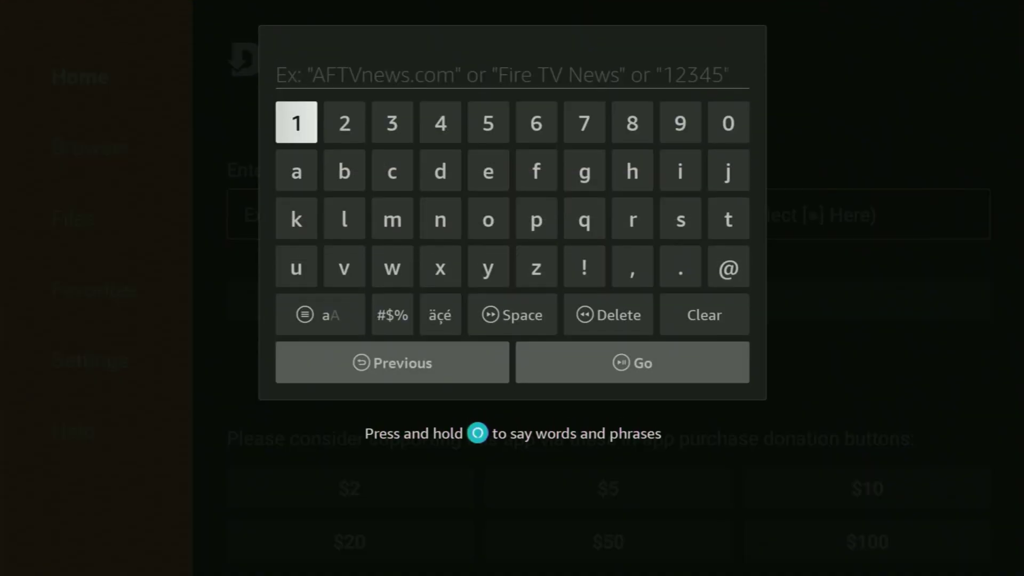
{"action": "key", "text": "Right"}
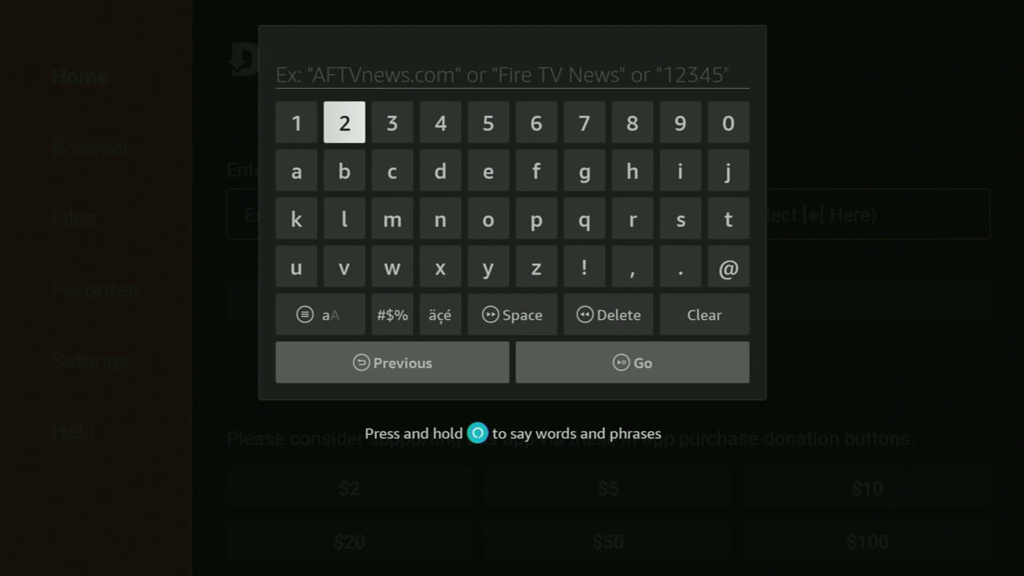
{"action": "key", "text": "Return"}
{"action": "key", "text": "Left"}
{"action": "key", "text": "Return"}
{"action": "key", "text": "Right"}
{"action": "key", "text": "Return"}
{"action": "key", "text": "Right"}
{"action": "key", "text": "Right"}
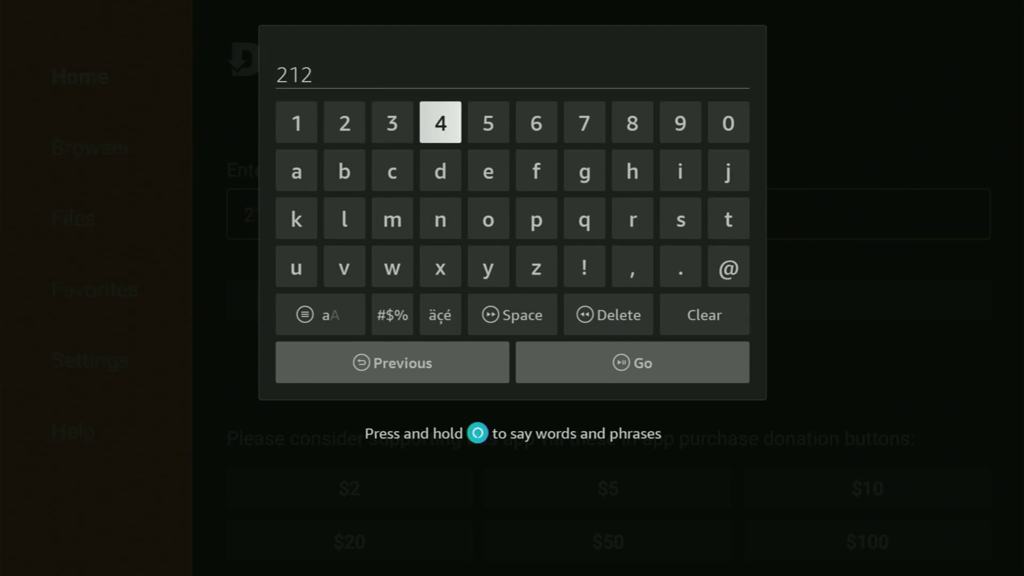
{"action": "key", "text": "Right"}
{"action": "key", "text": "Left"}
{"action": "key", "text": "Return"}
{"action": "key", "text": "Right"}
{"action": "key", "text": "Right"}
{"action": "key", "text": "Right"}
{"action": "key", "text": "Right"}
{"action": "key", "text": "Return"}
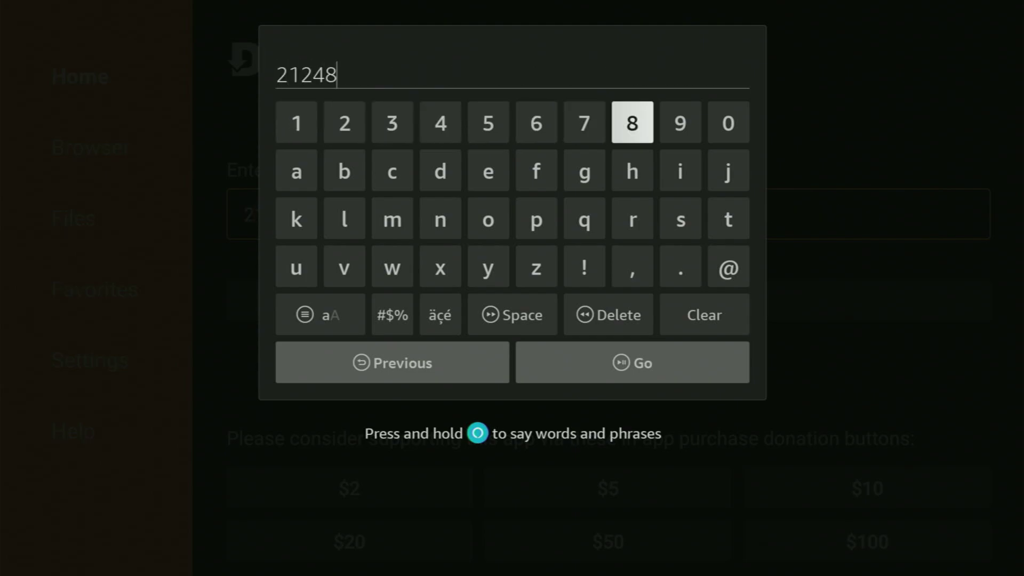
{"action": "key", "text": "Left"}
{"action": "key", "text": "Left"}
{"action": "key", "text": "Return"}
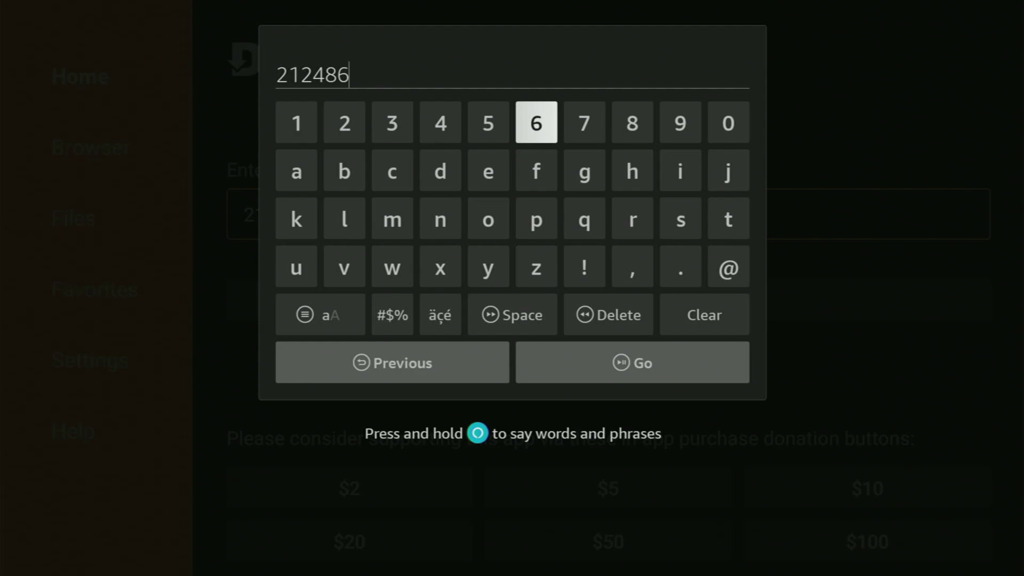
Submit the entered short code to open its linked download page
{"action": "key", "text": "Down"}
{"action": "key", "text": "Down"}
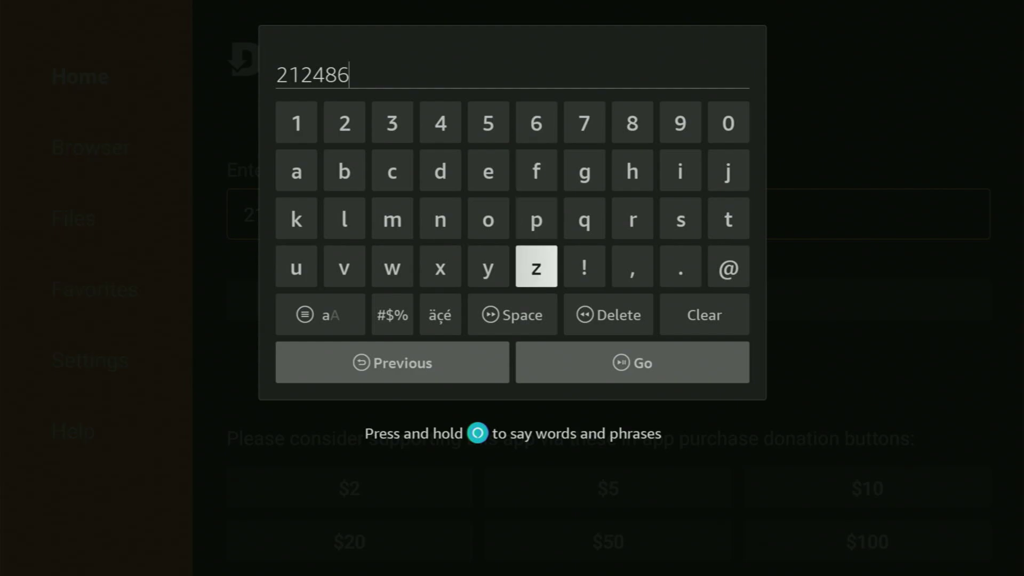
{"action": "key", "text": "Down"}
{"action": "key", "text": "Down"}
{"action": "key", "text": "Right"}
{"action": "key", "text": "Return"}
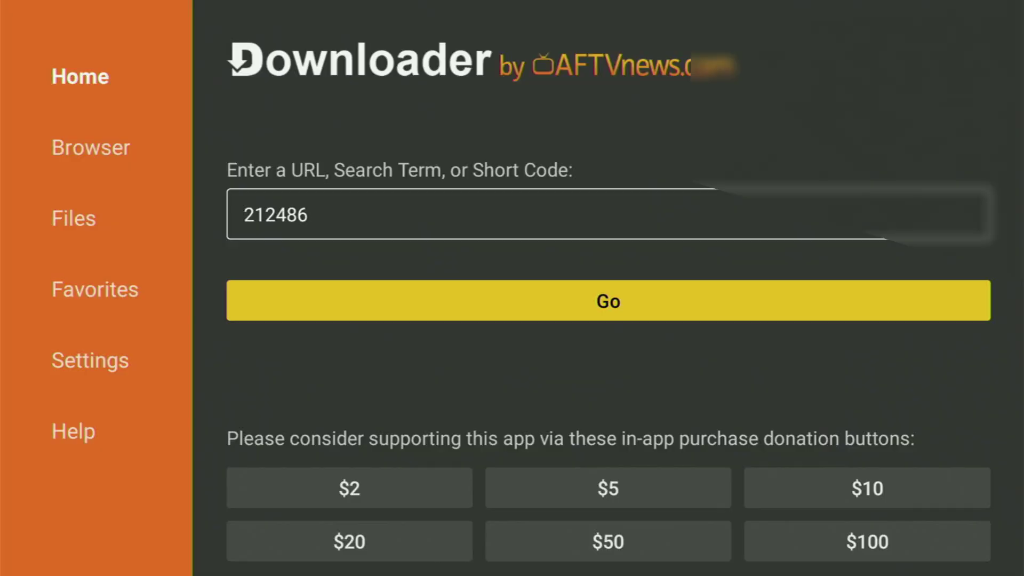
{"action": "key", "text": "Return"}
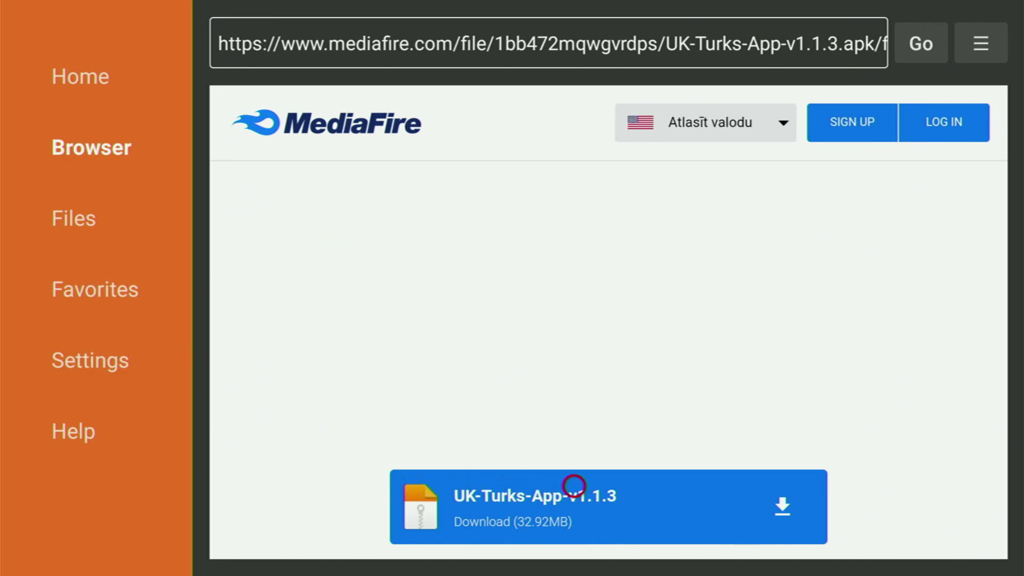
Download the UK-Turks-App-v1.1.3 file from its MediaFire page
{"action": "scroll", "coordinate": [574, 538], "scroll_direction": "down", "scroll_amount": 1}
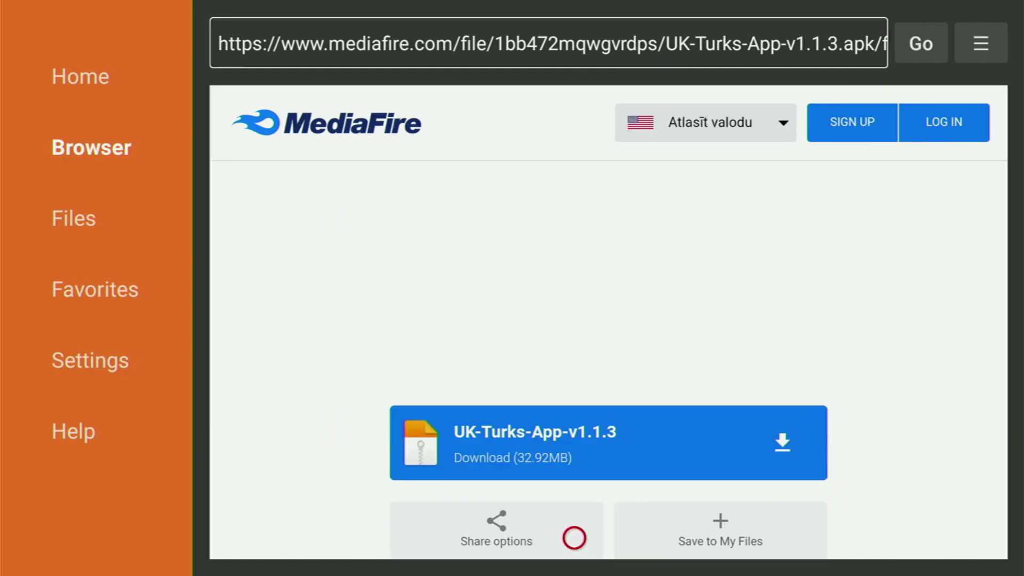
{"action": "left_click", "coordinate": [574, 440]}
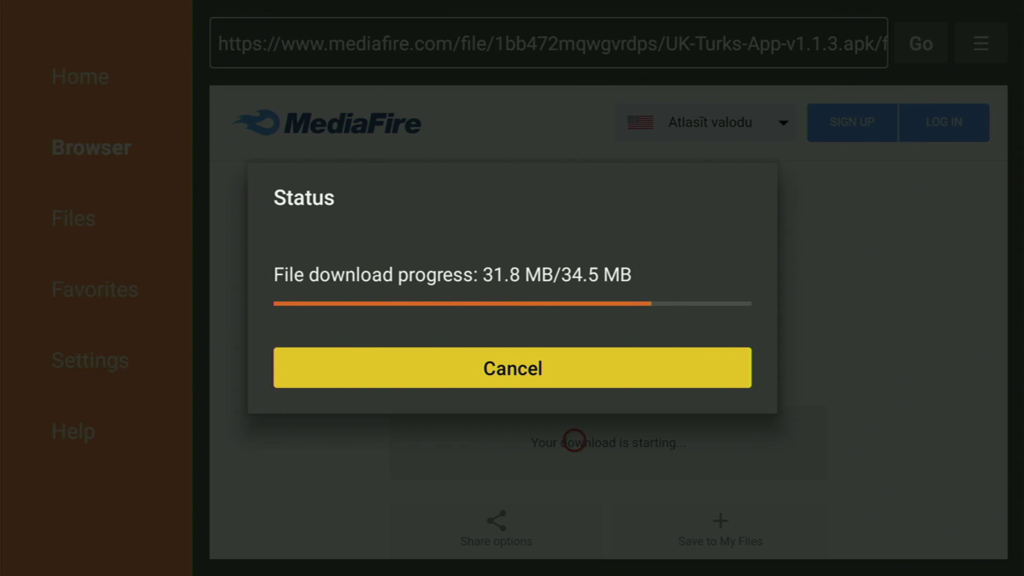
{"action": "key", "text": "Return"}
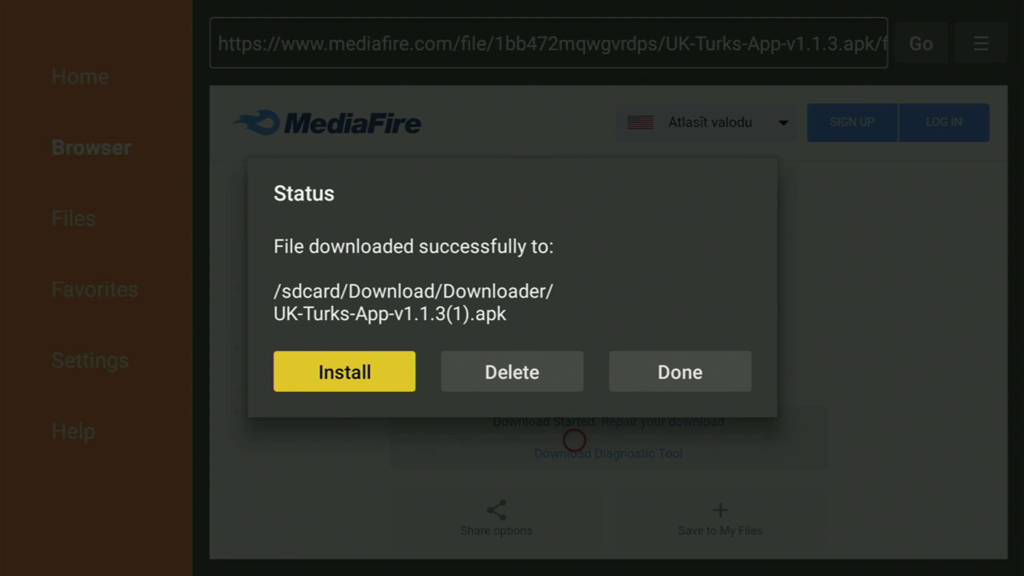
Delete the downloaded UK-Turks-App-v1.1.3(1).apk installer file and confirm its removal
{"action": "key", "text": "Right"}
{"action": "key", "text": "Return"}
{"action": "key", "text": "Left"}
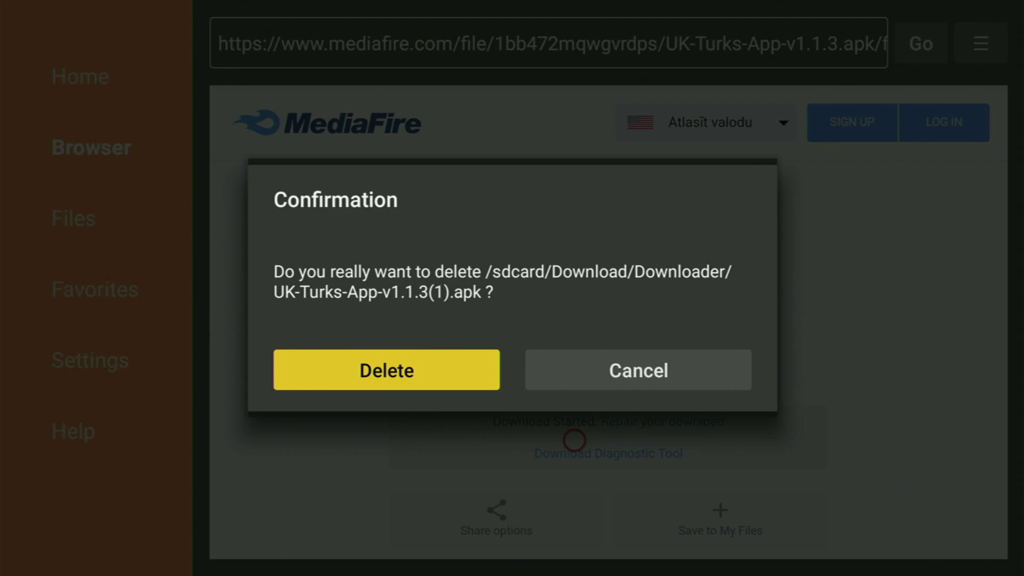
{"action": "key", "text": "Return"}
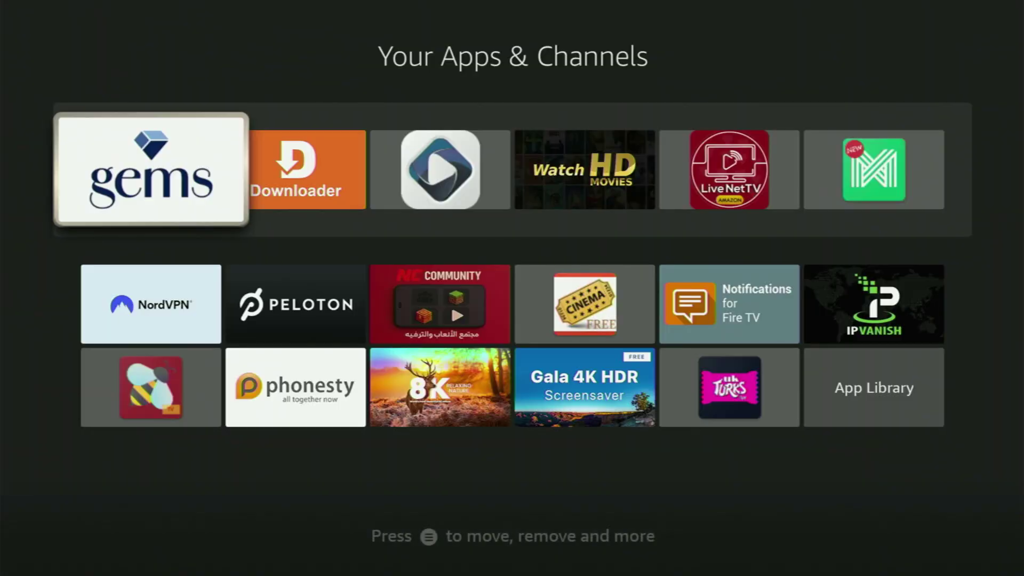
Move the UK Turks app to the front of the Your Apps & Channels list
{"action": "key", "text": "Down"}
{"action": "key", "text": "Down"}
{"action": "key", "text": "Right"}
{"action": "key", "text": "Right"}
{"action": "key", "text": "Right"}
{"action": "key", "text": "Right"}
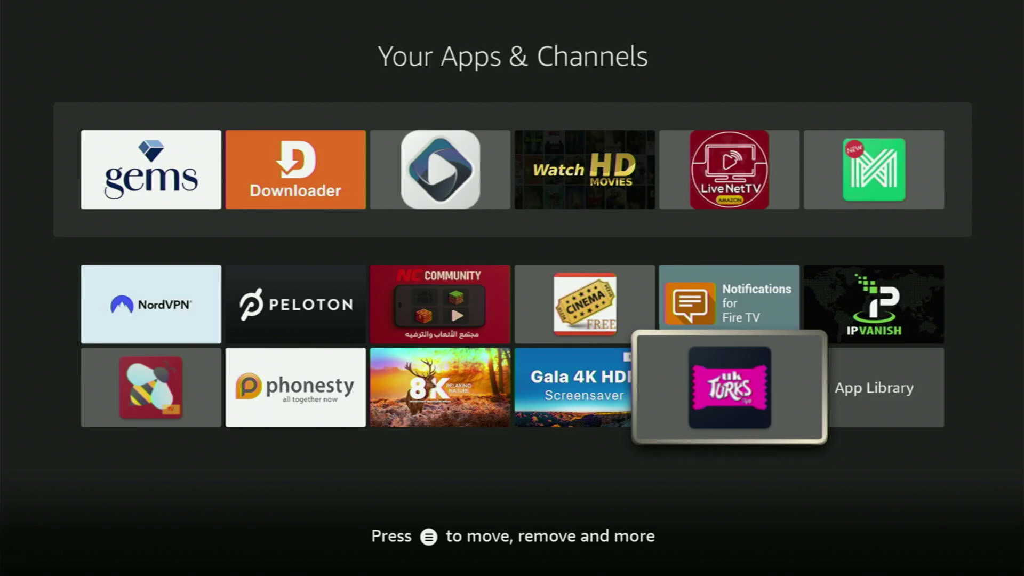
{"action": "key", "text": "Menu"}
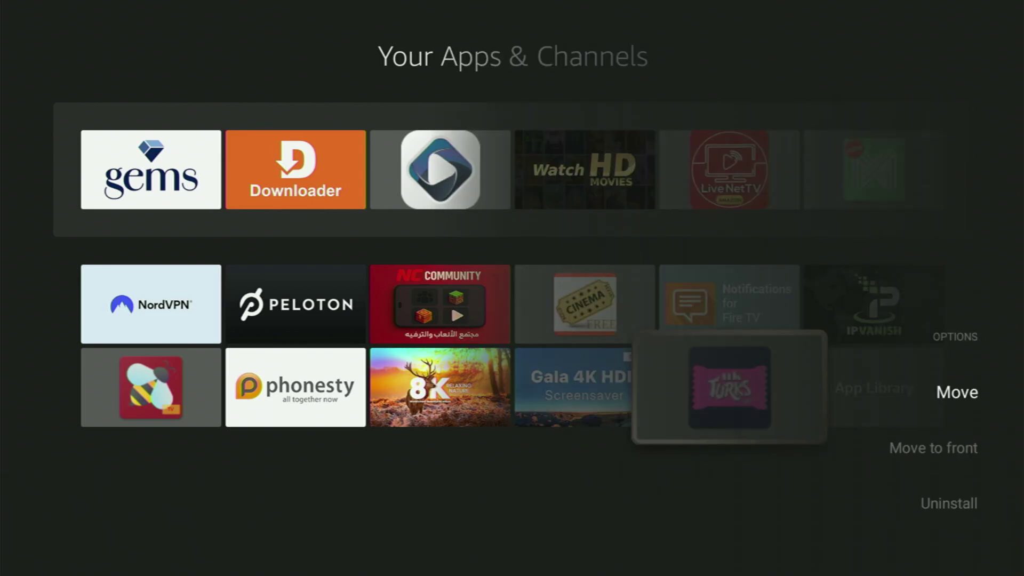
{"action": "key", "text": "Down"}
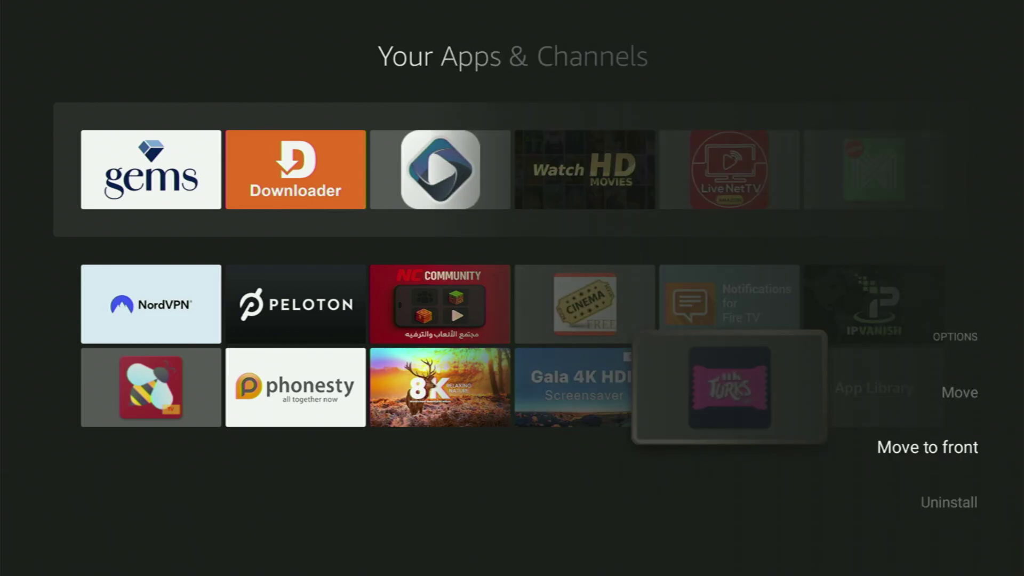
{"action": "key", "text": "Return"}
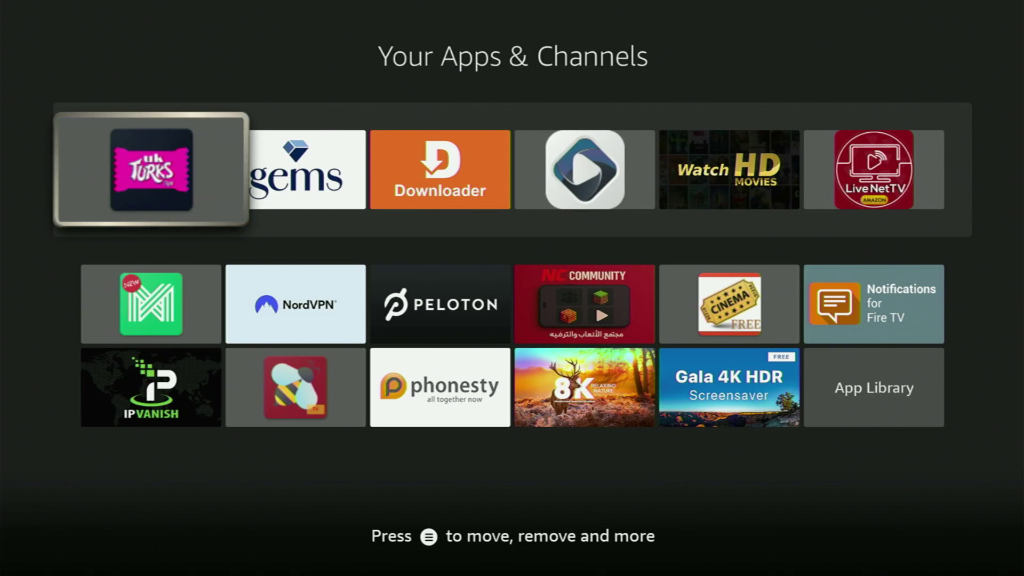
{"action": "key", "text": "Down"}
{"action": "key", "text": "Right"}
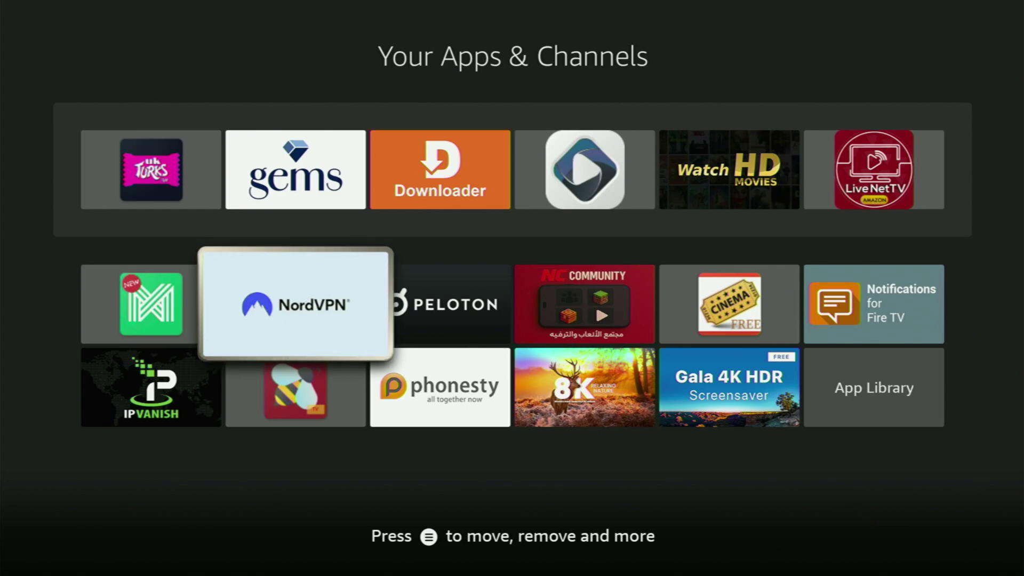
{"action": "key", "text": "Up"}
{"action": "key", "text": "Left"}
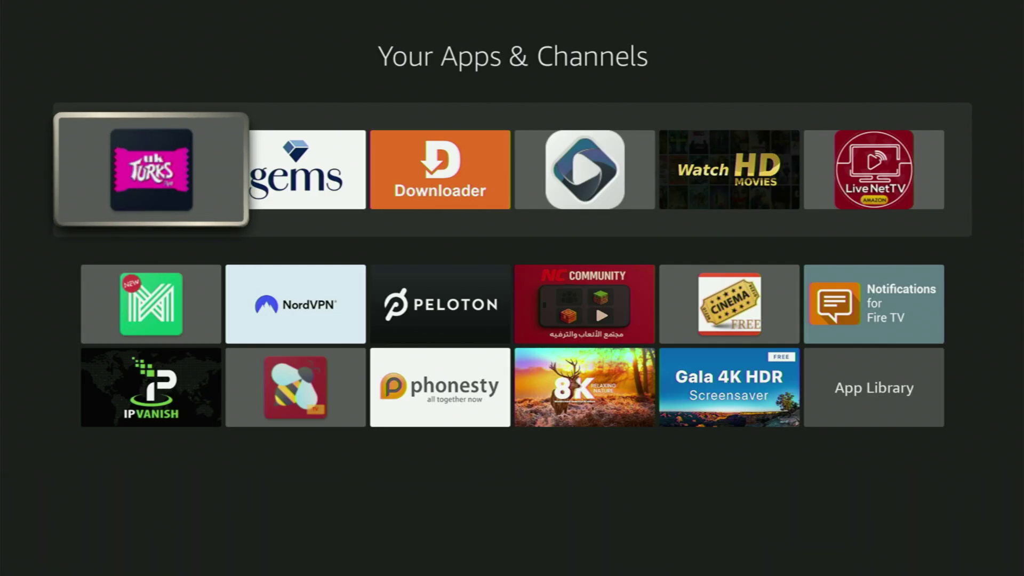